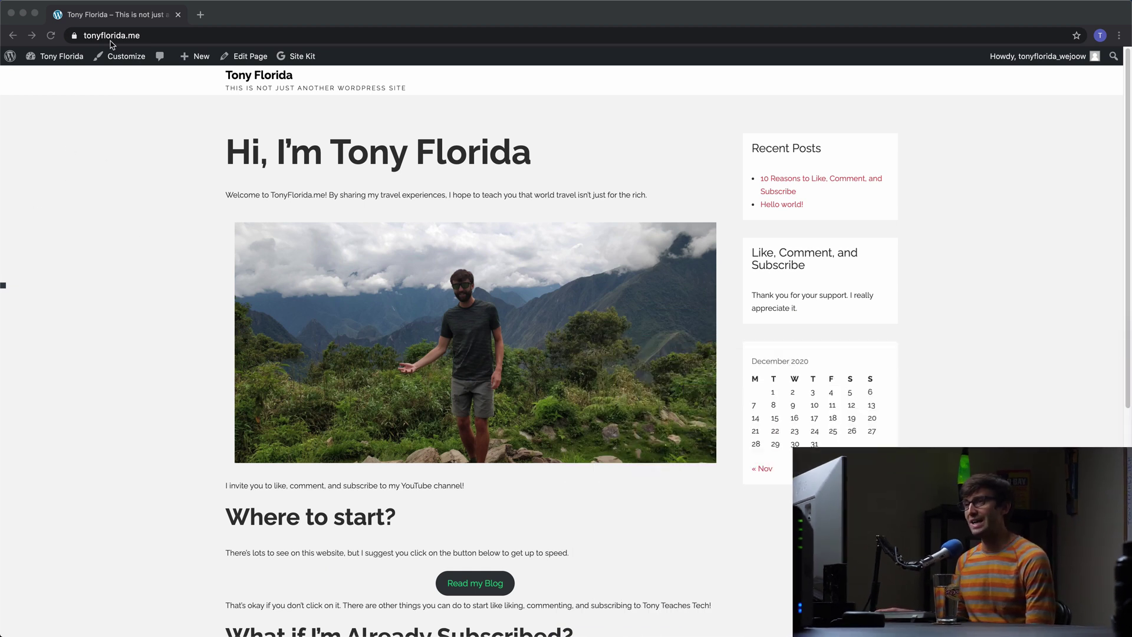
Step: Switch from the public front page to the WordPress admin Dashboard via the admin bar's site-name menu
left_click(158, 155)
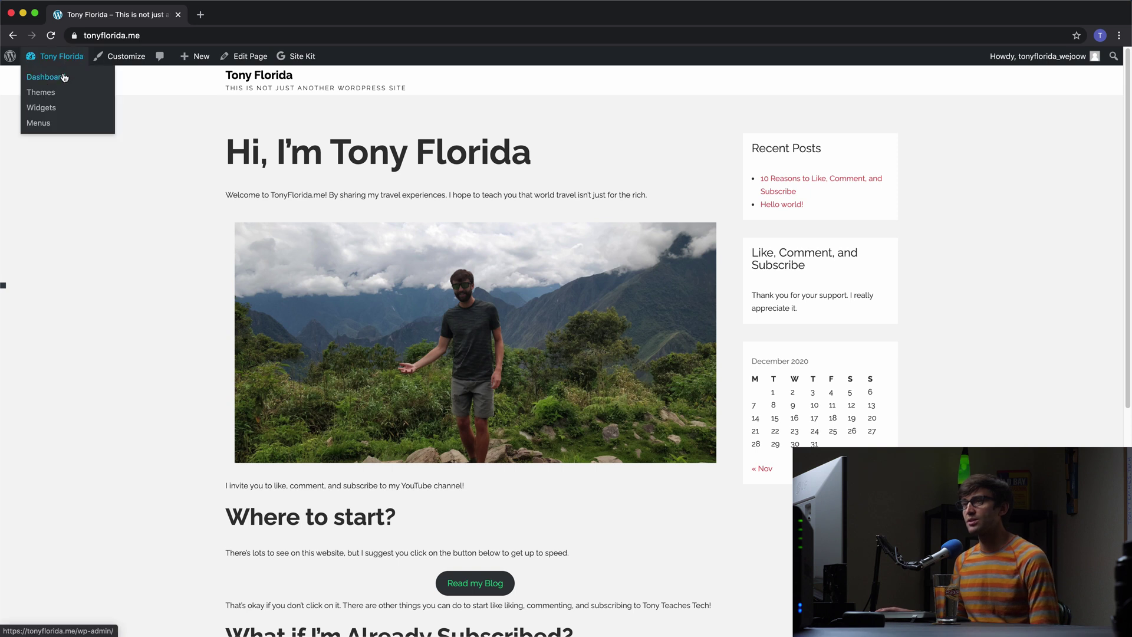
left_click(66, 79)
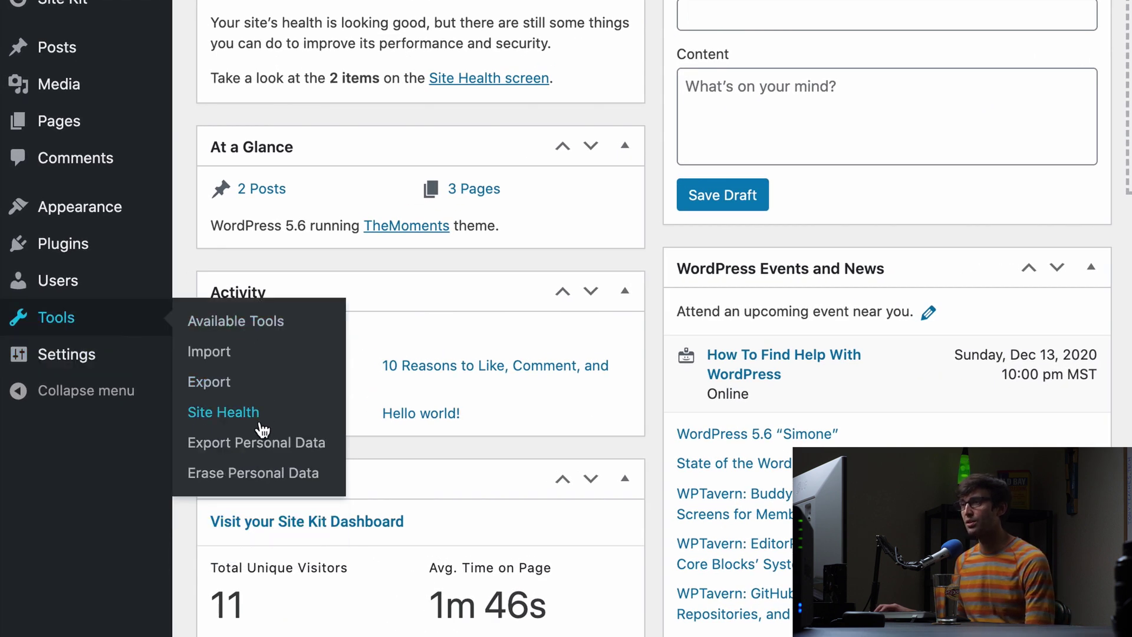
Step: View Site Health Info with the WordPress section expanded, showing version 5.6 and the permalink structure
left_click(260, 423)
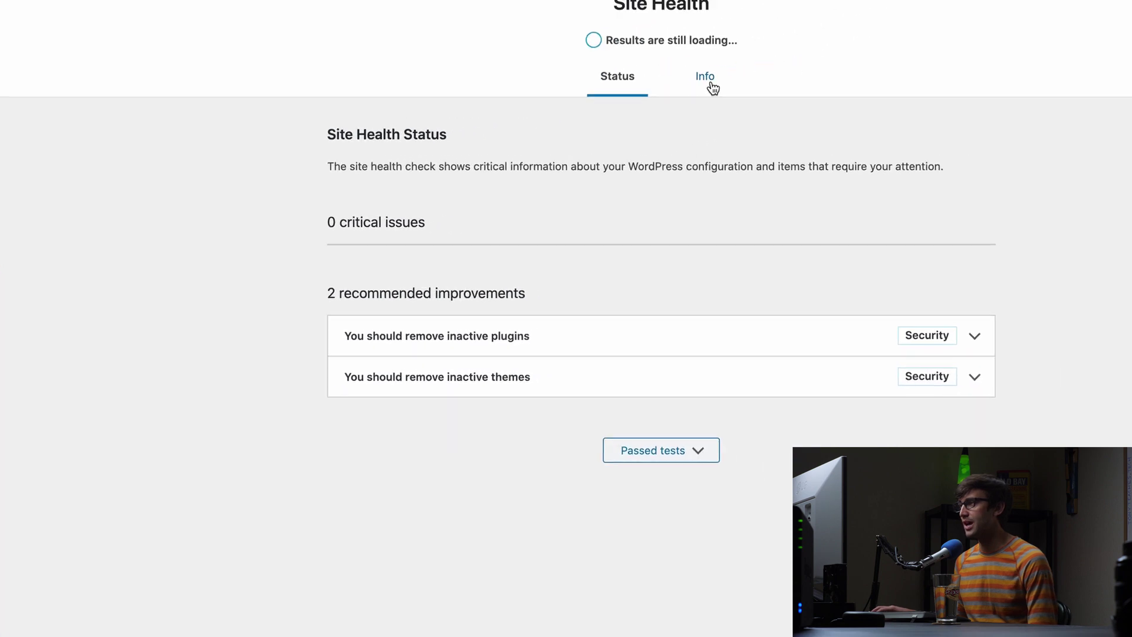
left_click(857, 56)
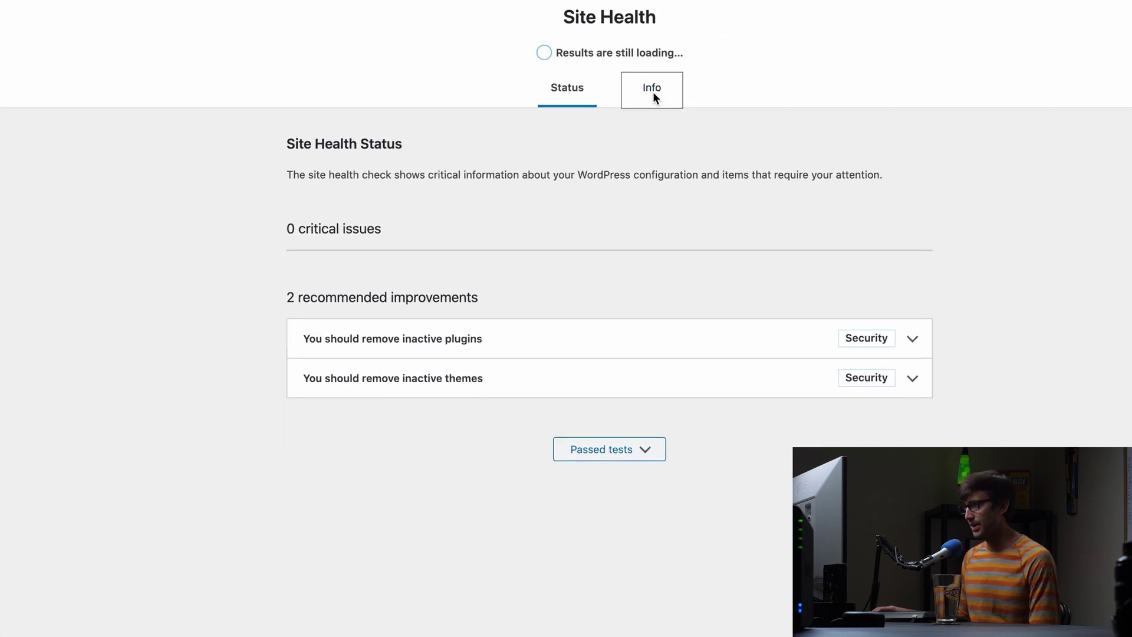
left_click(408, 352)
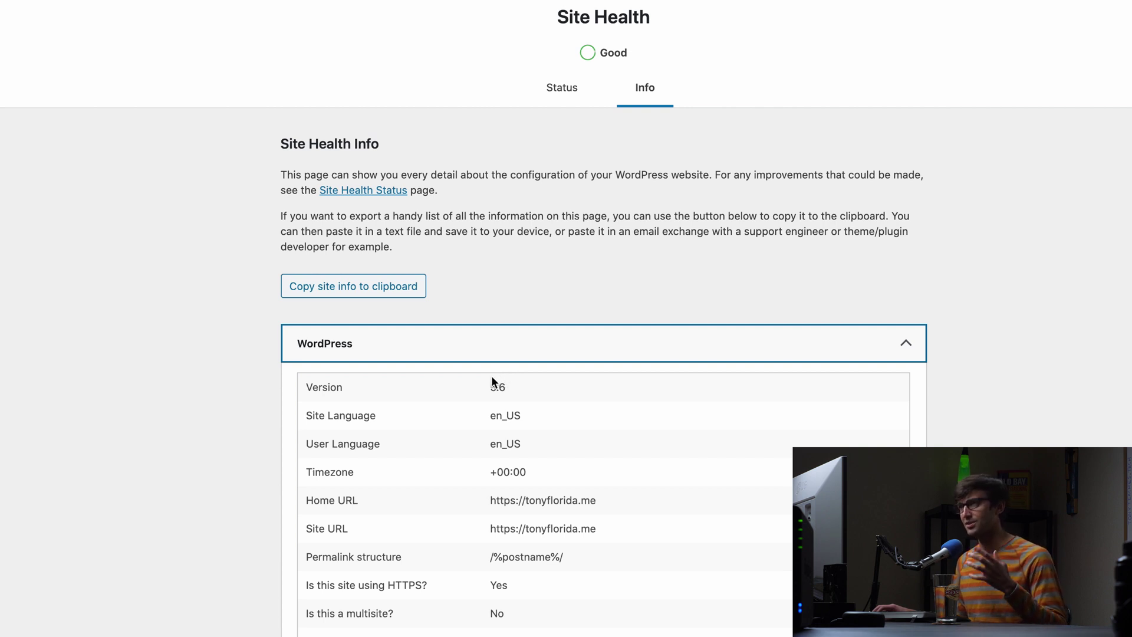
left_click(140, 320)
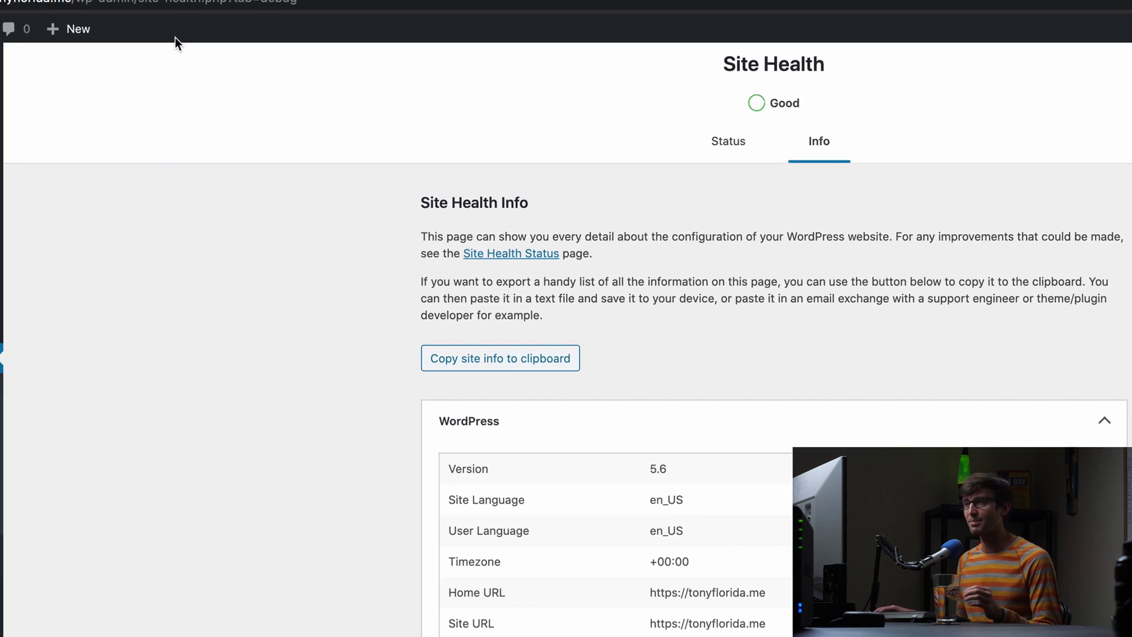
Step: Load the site's built-in wp-sitemap.xml sitemap index
left_click_drag(265, 58, 653, 78)
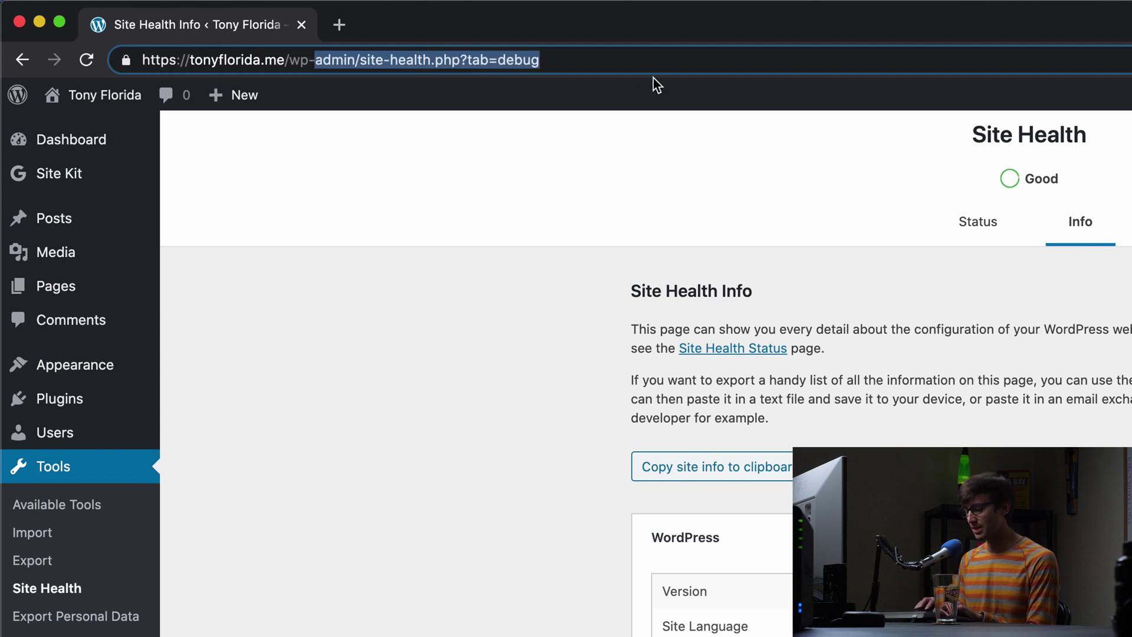
type("sitemap.xml")
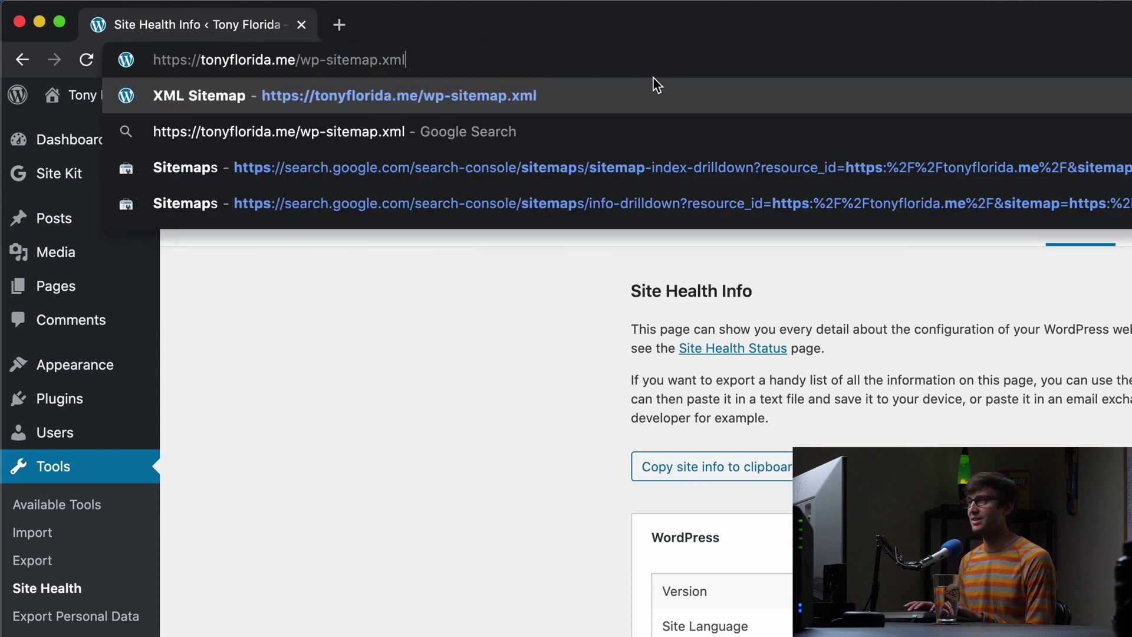
key("Return")
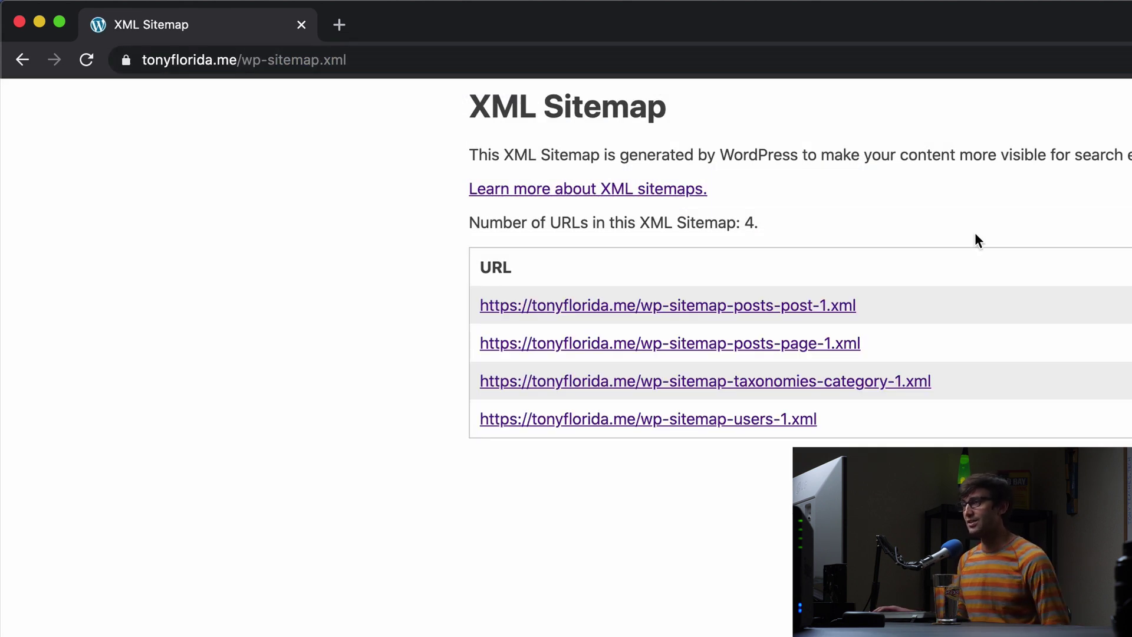
Step: Try /sitemap.xml and confirm it redirects to wp-sitemap.xml
left_click(336, 59)
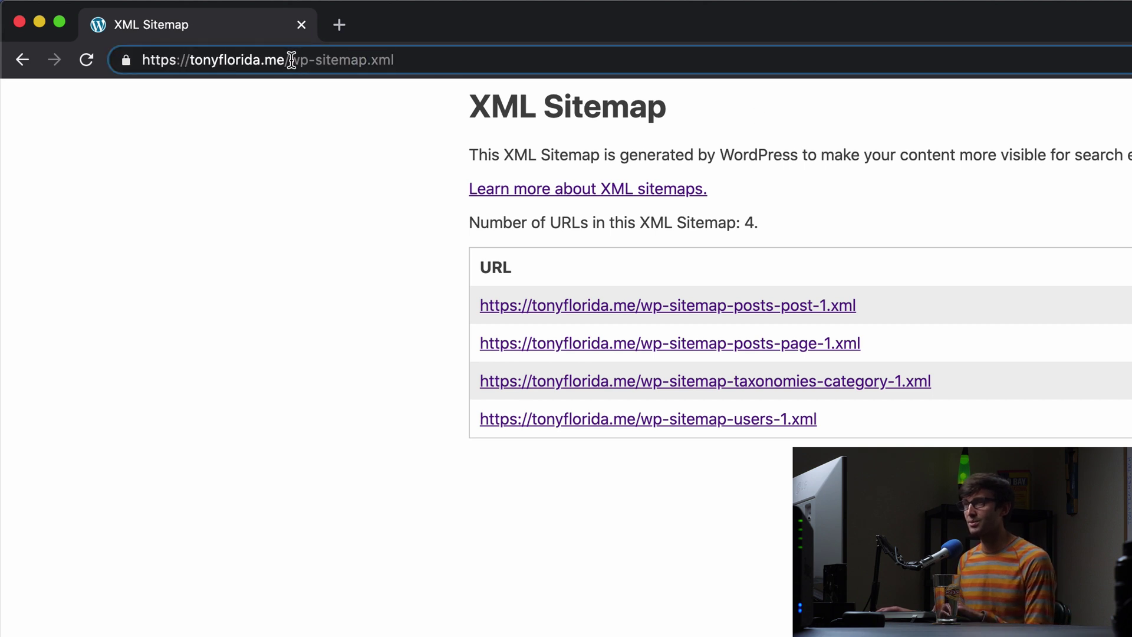
left_click_drag(289, 60, 394, 60)
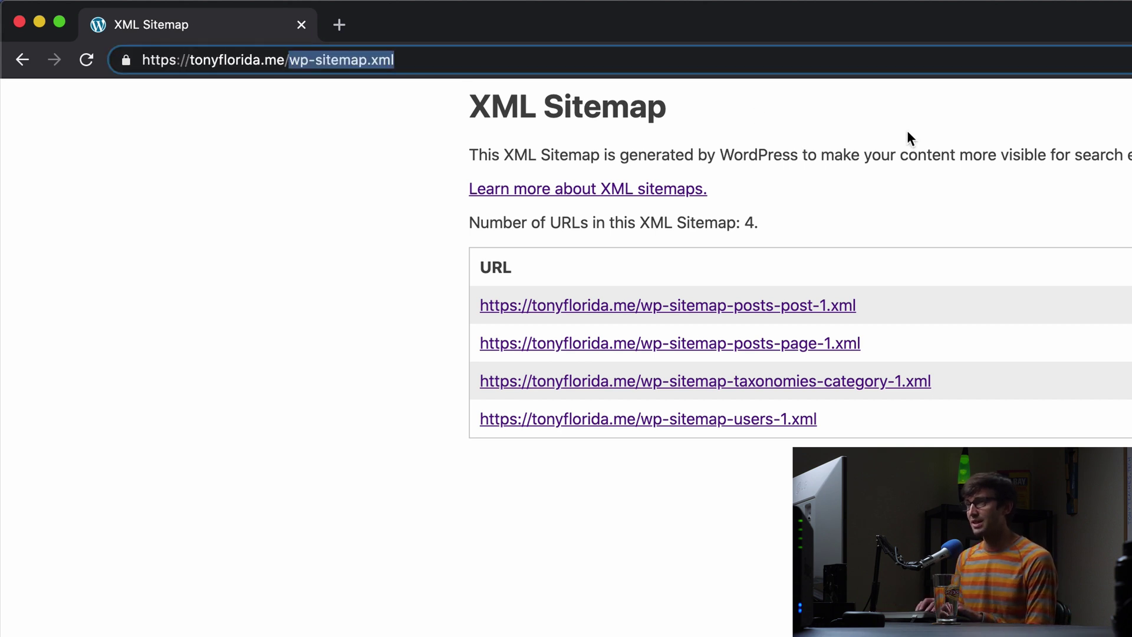
type("s")
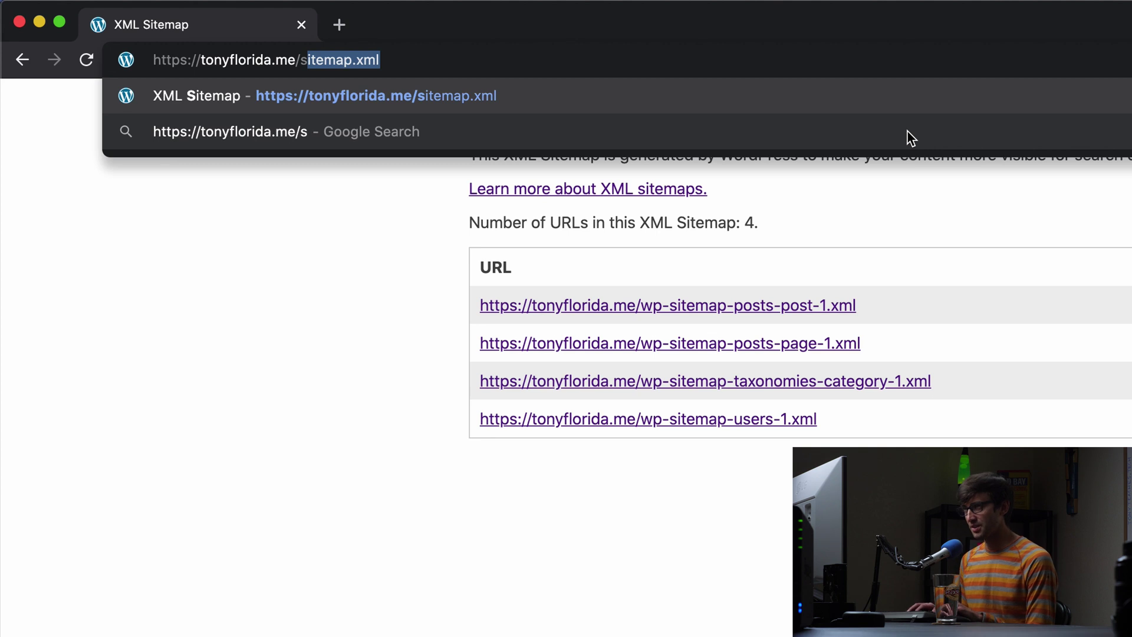
key("Right")
key("Return")
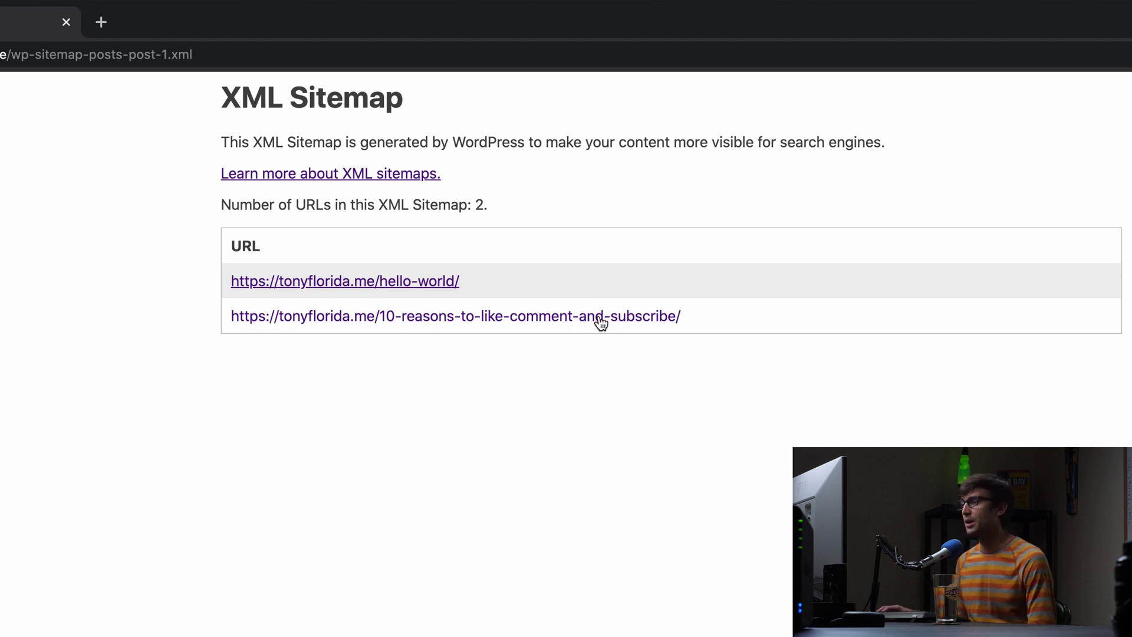
Step: Check the Hello world post and the pages sitemap's 3 URLs, returning to the sitemap index
left_click(430, 284)
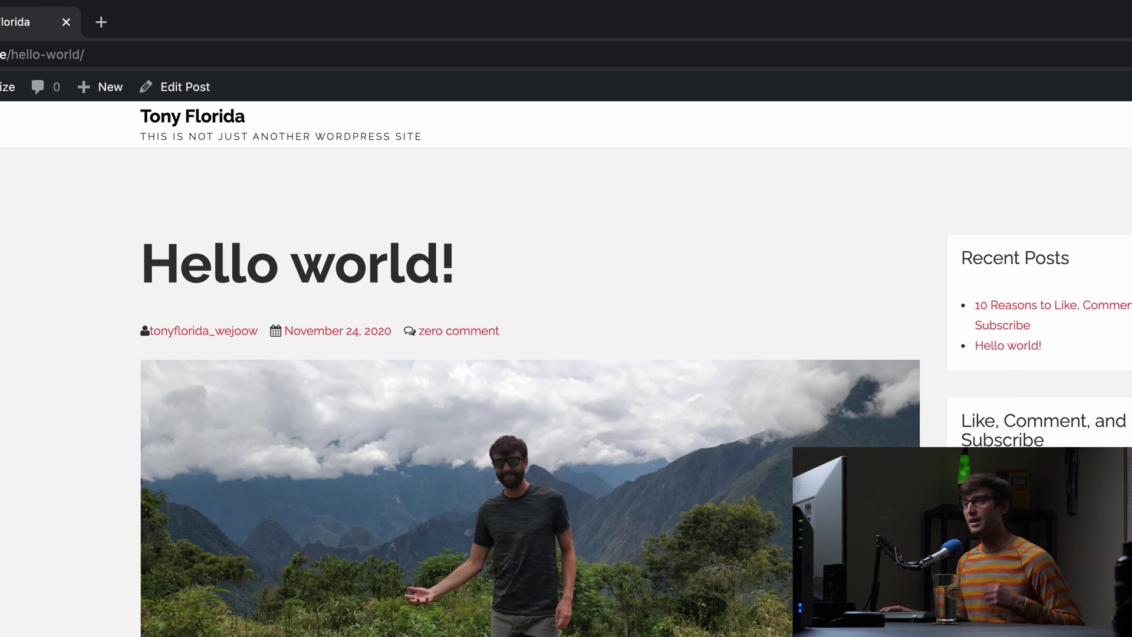
key("alt+Left")
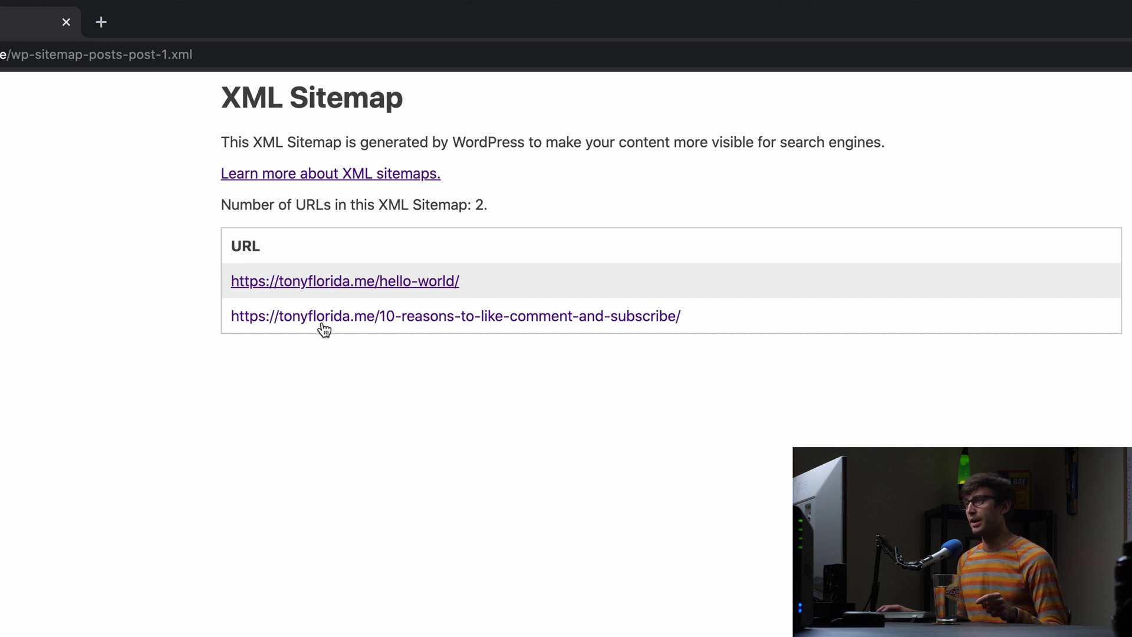
key("super+bracketleft")
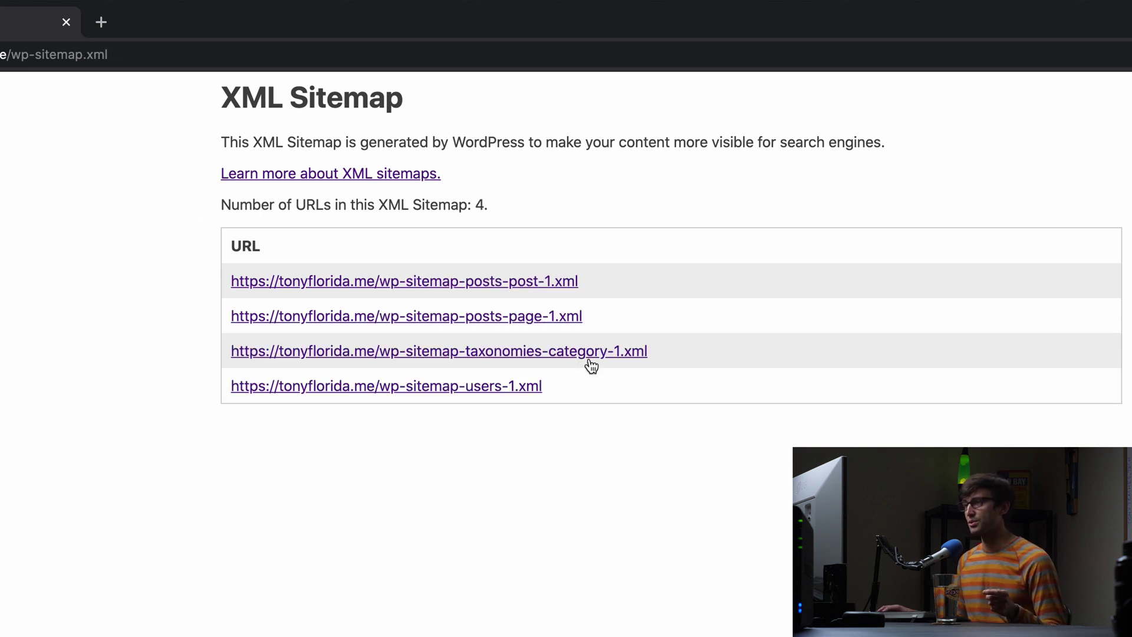
left_click(453, 316)
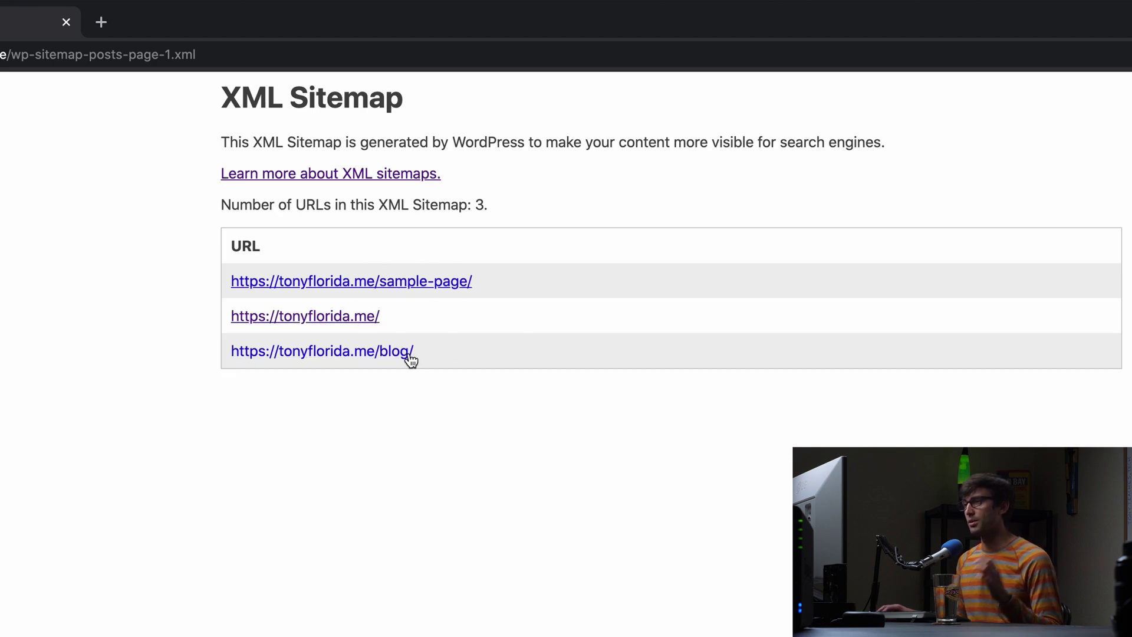
key("super+bracketleft")
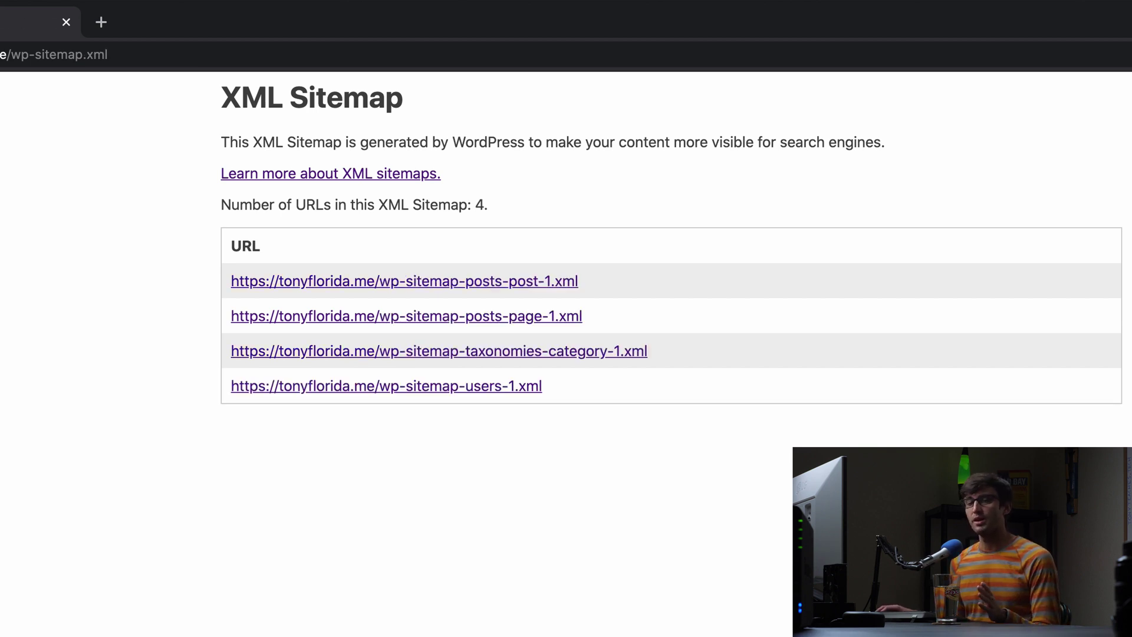
left_click_drag(13, 57, 80, 59)
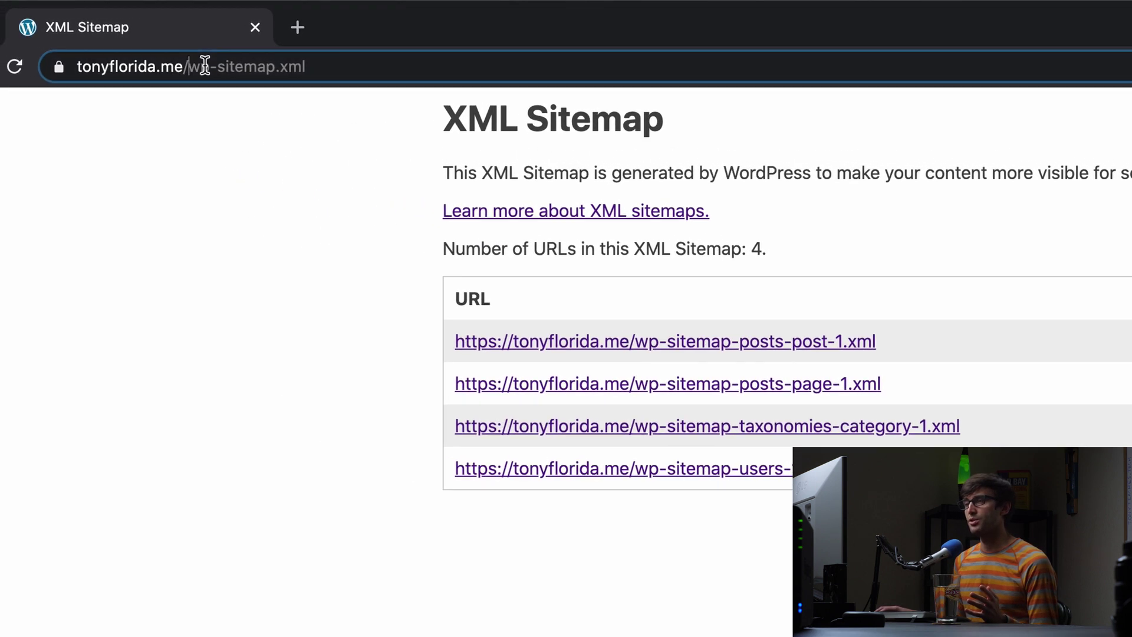
left_click_drag(280, 72, 483, 101)
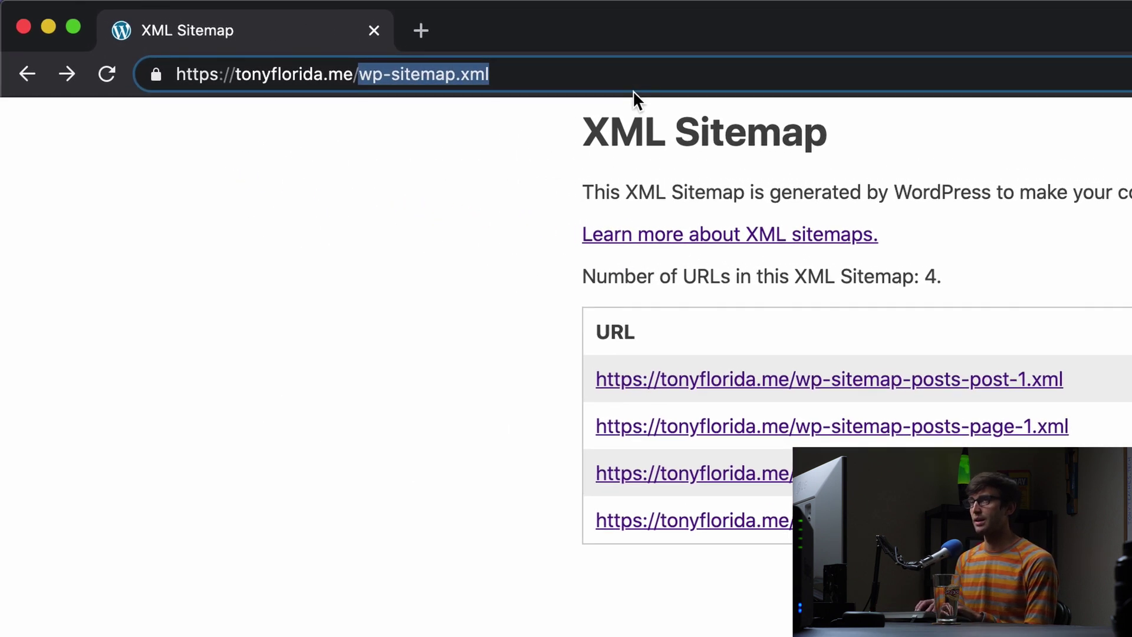
type("ro")
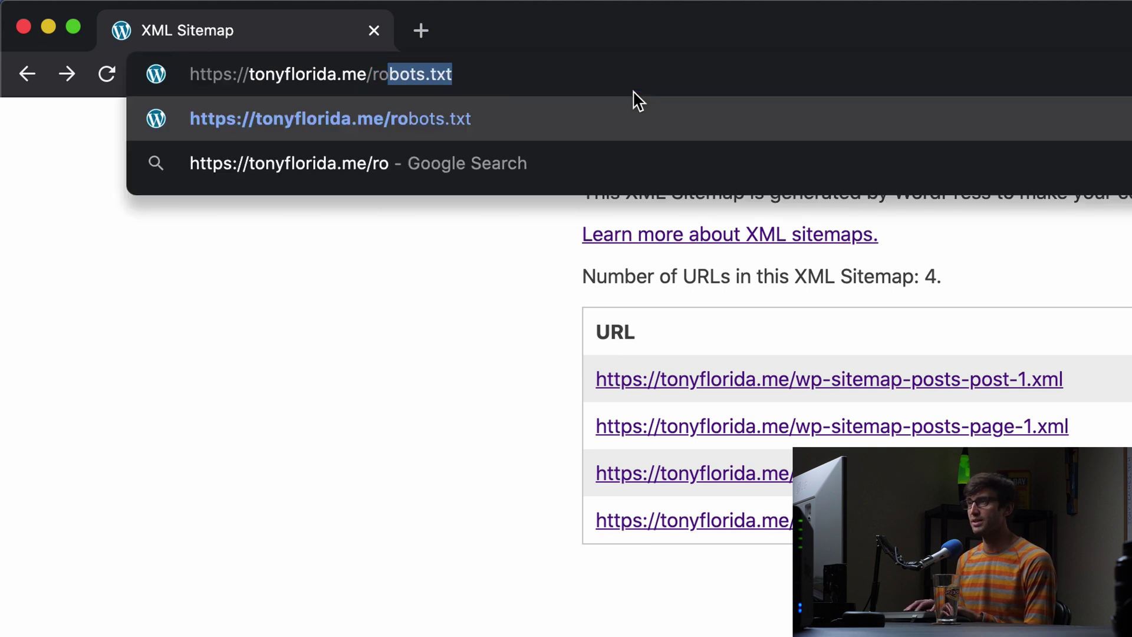
key("Right")
key("Return")
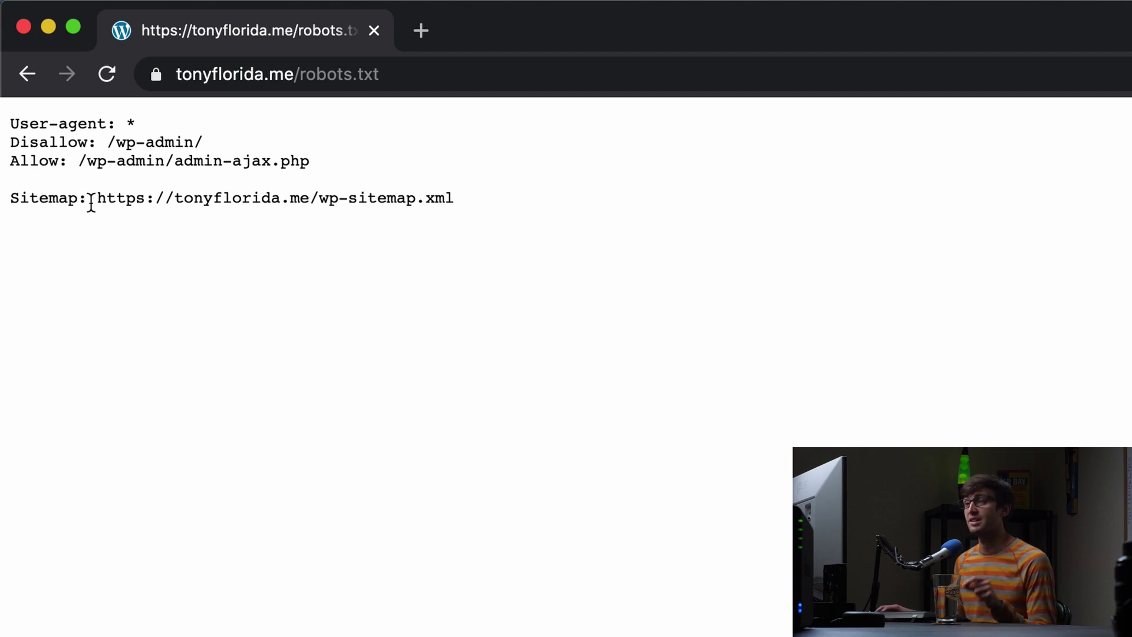
left_click_drag(101, 199, 516, 215)
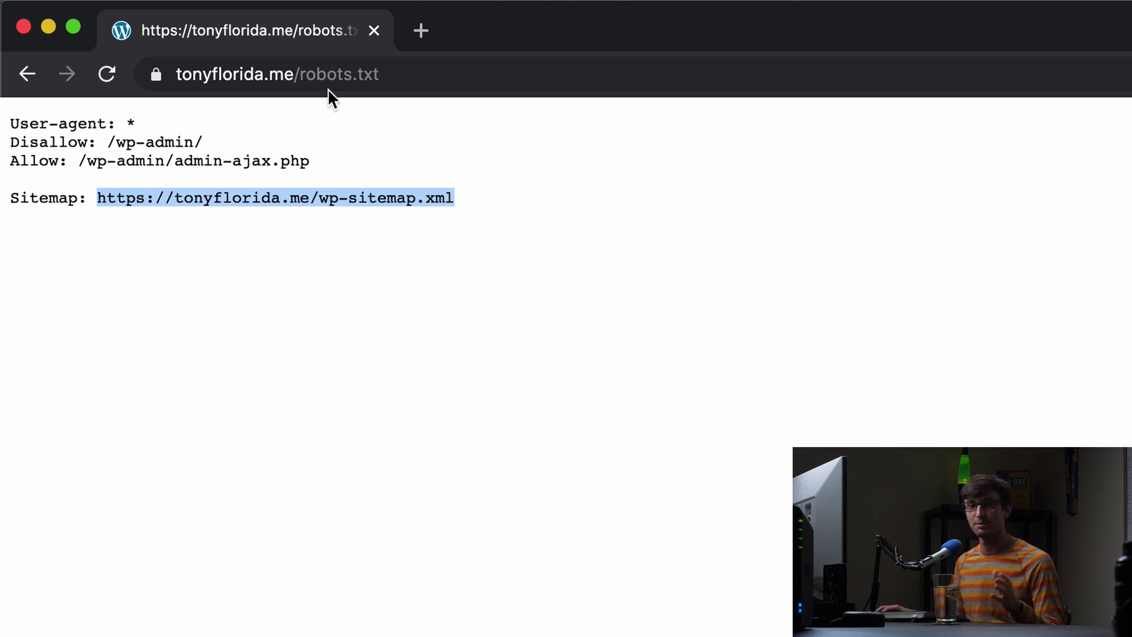
left_click_drag(300, 75, 472, 76)
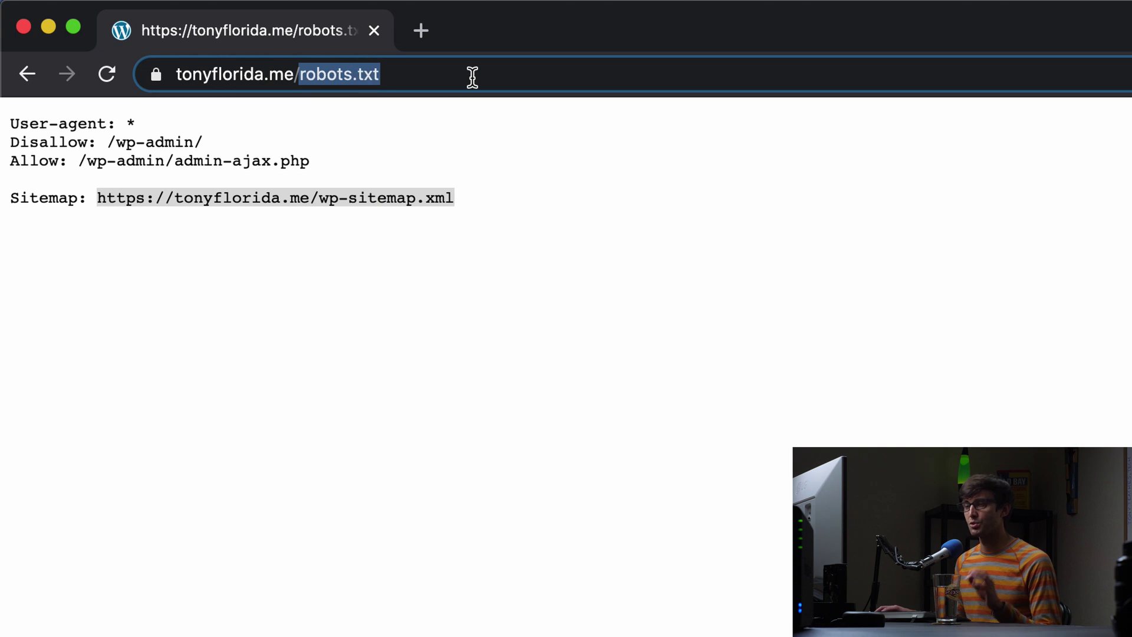
Step: In Reading settings, enable 'Discourage search engines from indexing this site' and save
left_click(27, 74)
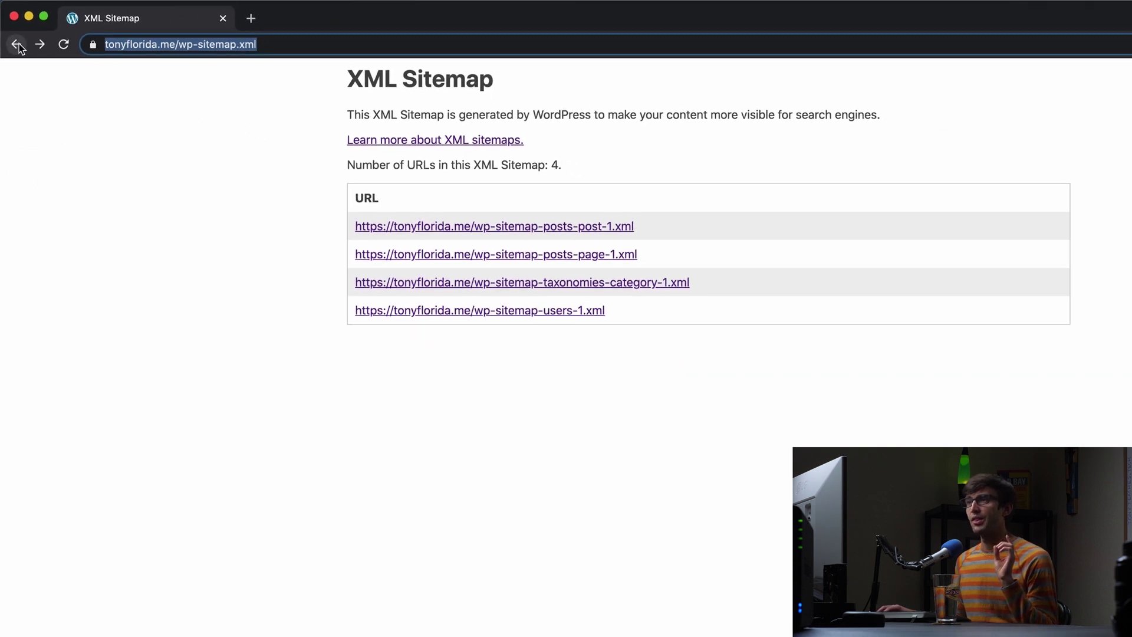
left_click(22, 53)
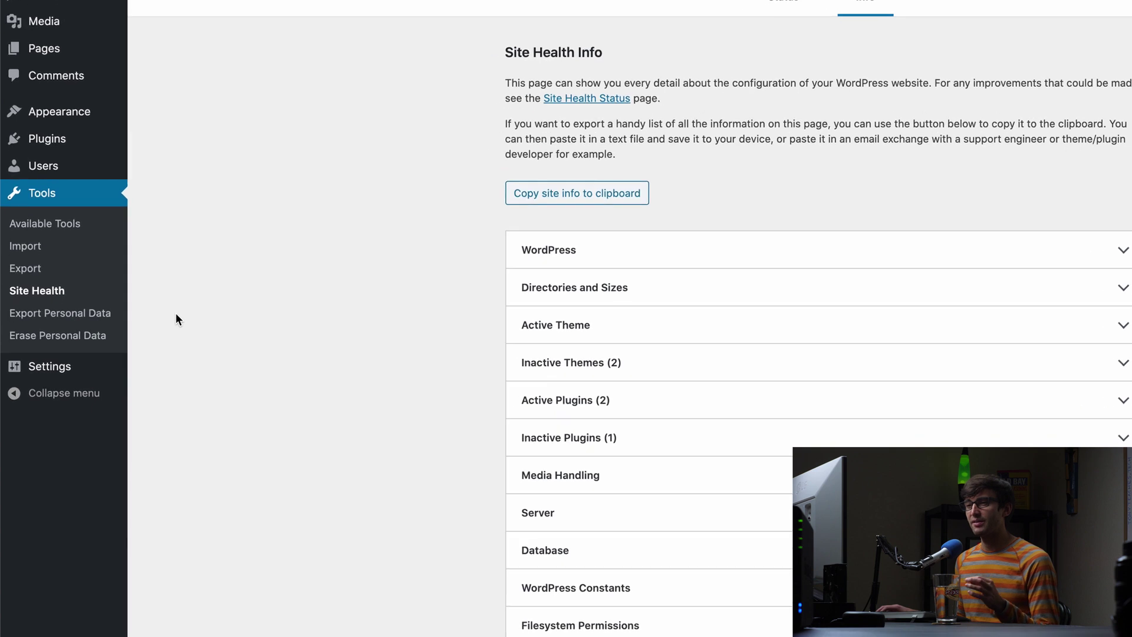
mouse_move(35, 367)
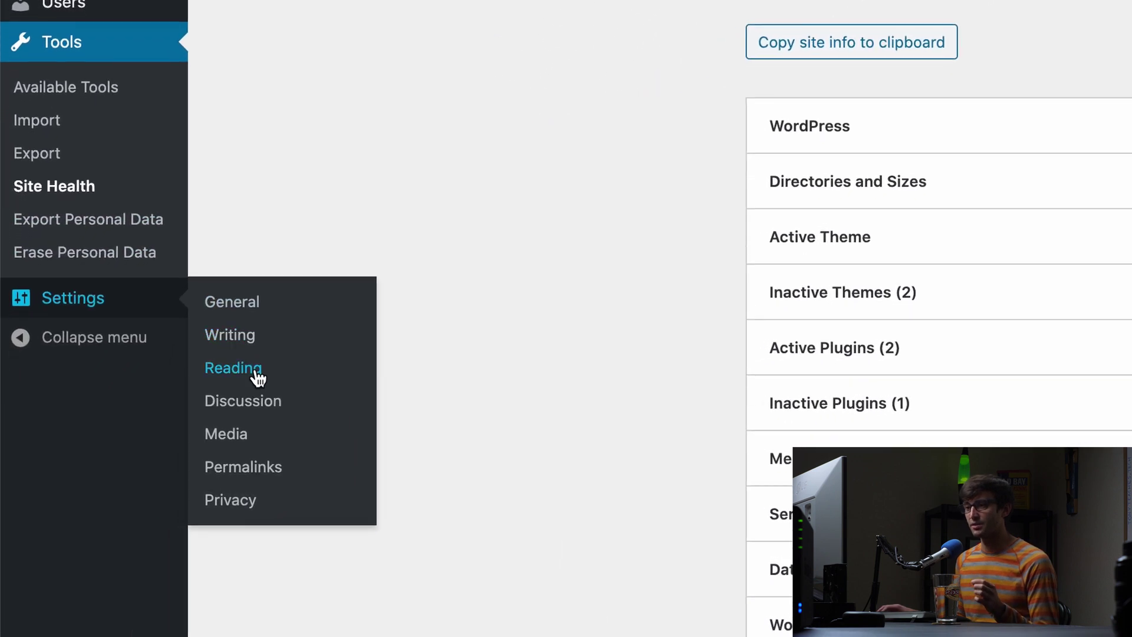
left_click(257, 378)
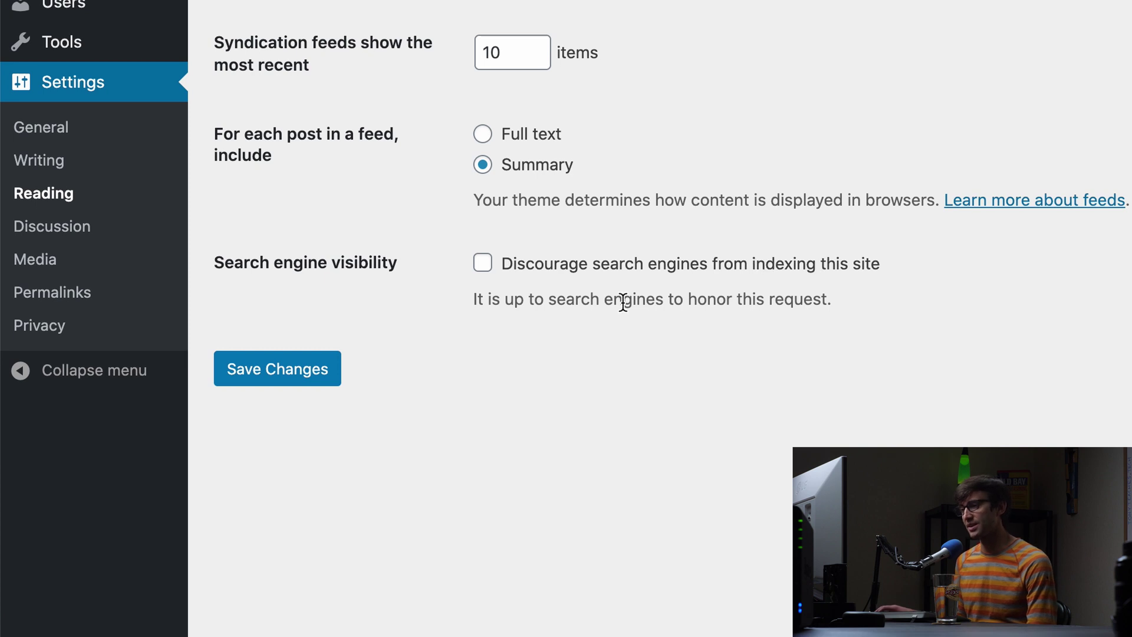
left_click(483, 264)
left_click(277, 372)
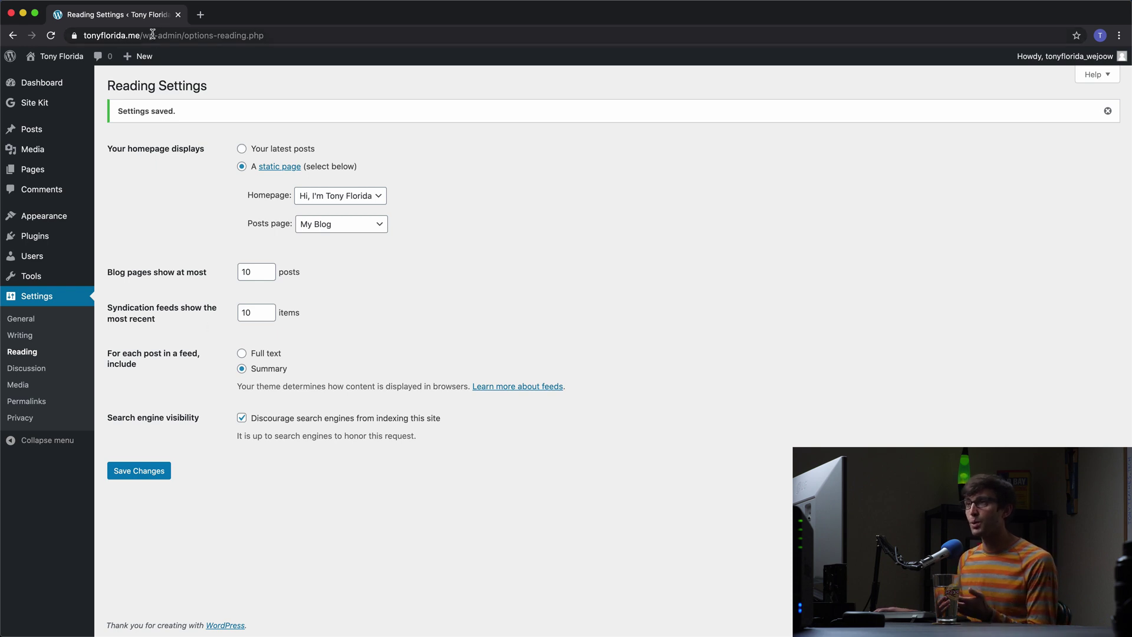
Step: Load /wp-sitemap.xml and /sitemap.xml, confirming both now return a 404 page
left_click_drag(156, 35, 341, 46)
type("sit")
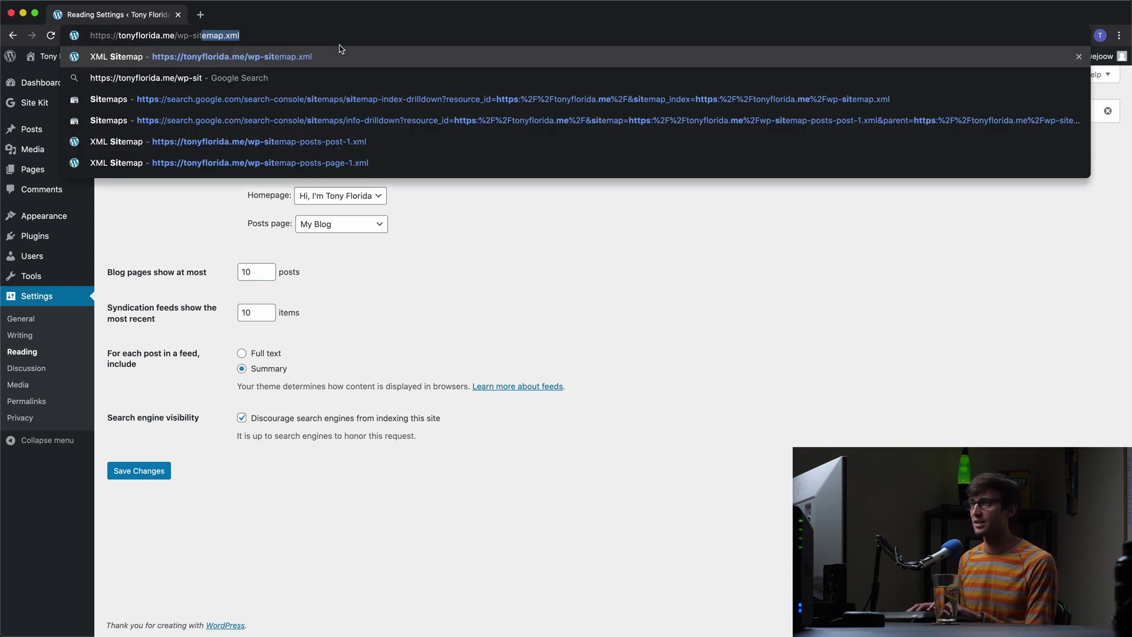
key("Right")
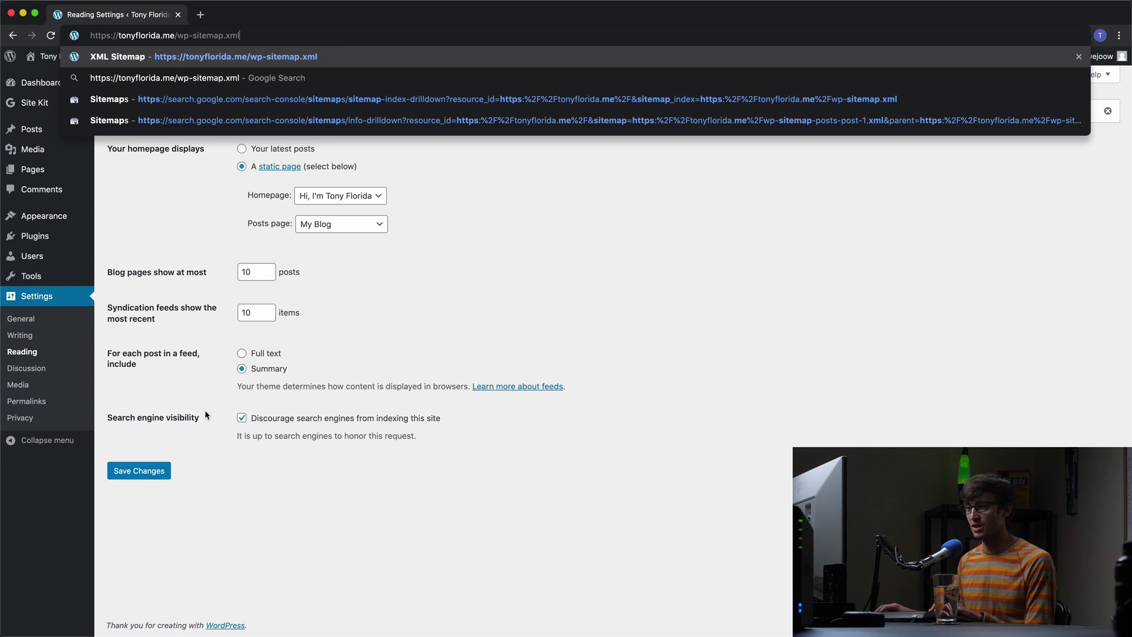
key("Return")
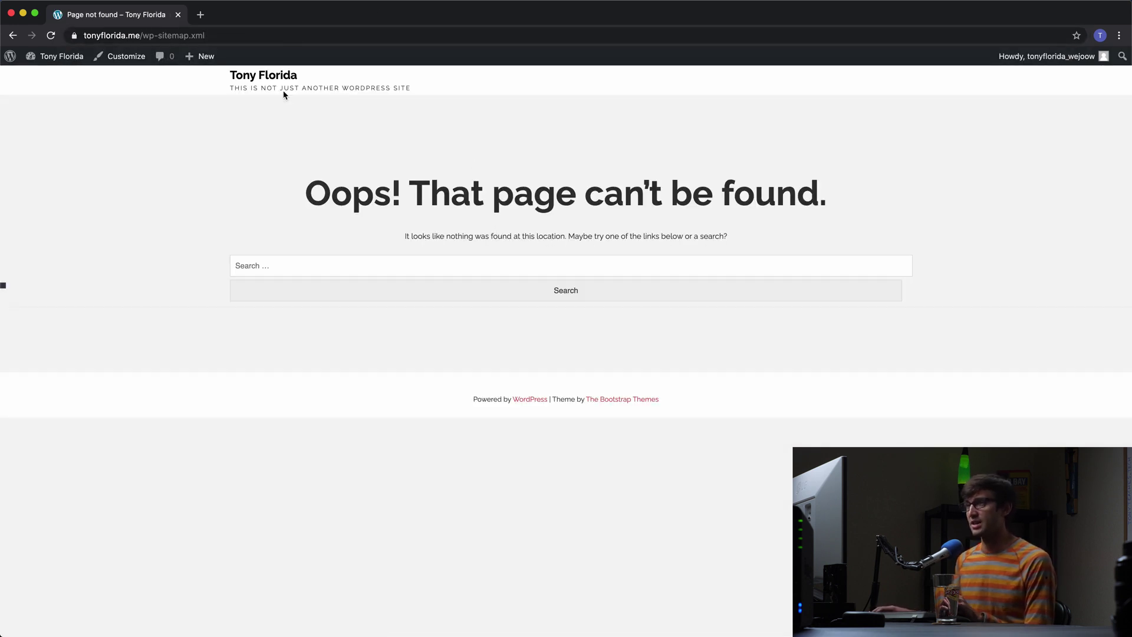
left_click_drag(237, 36, 142, 36)
type("sit")
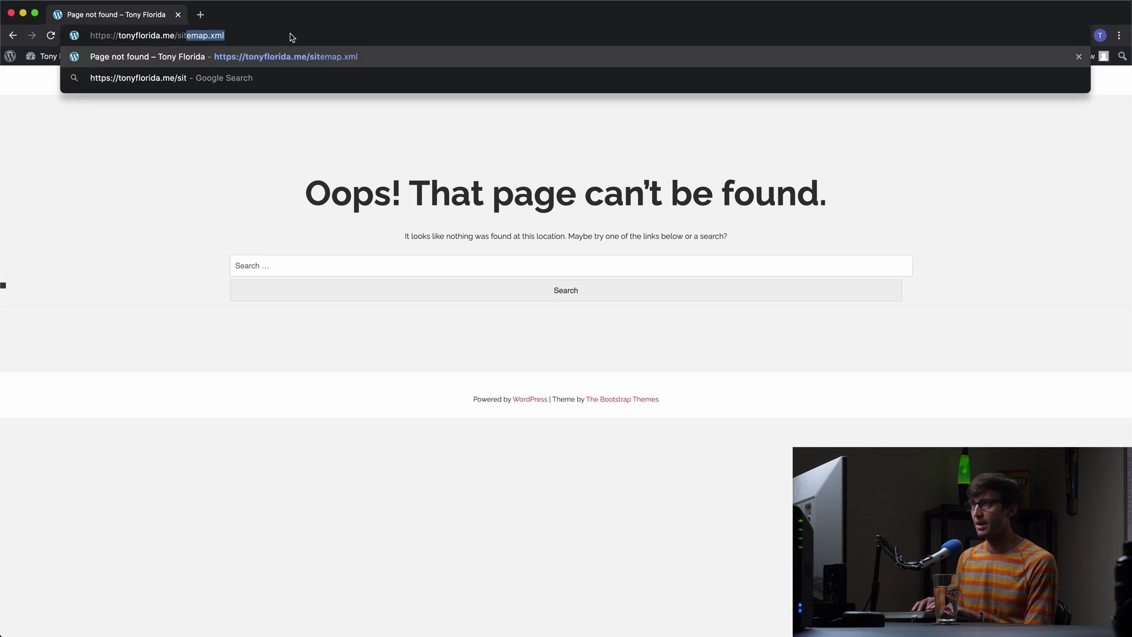
key("Return")
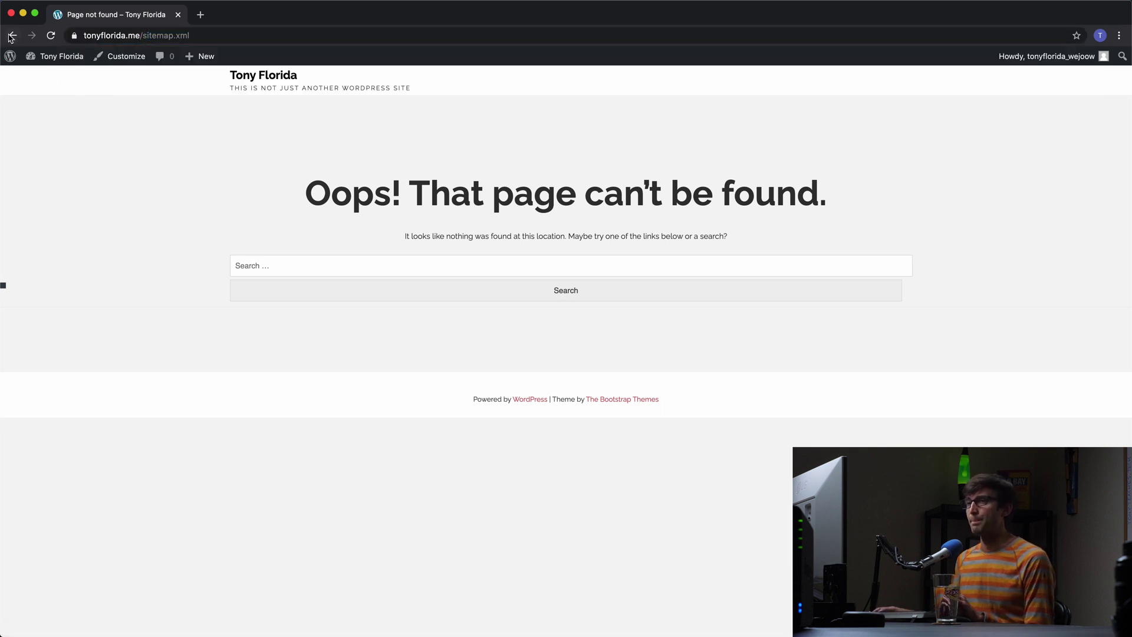
Step: Back in Reading settings, untick 'Discourage search engines' and save the change
left_click(13, 36)
left_click(13, 36)
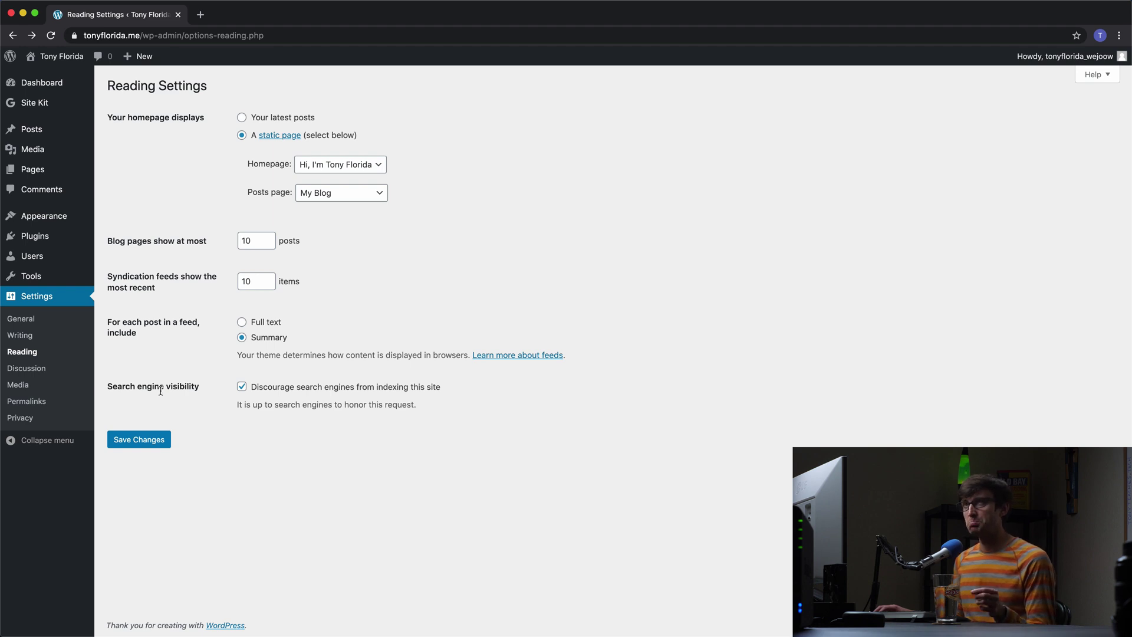
left_click(242, 387)
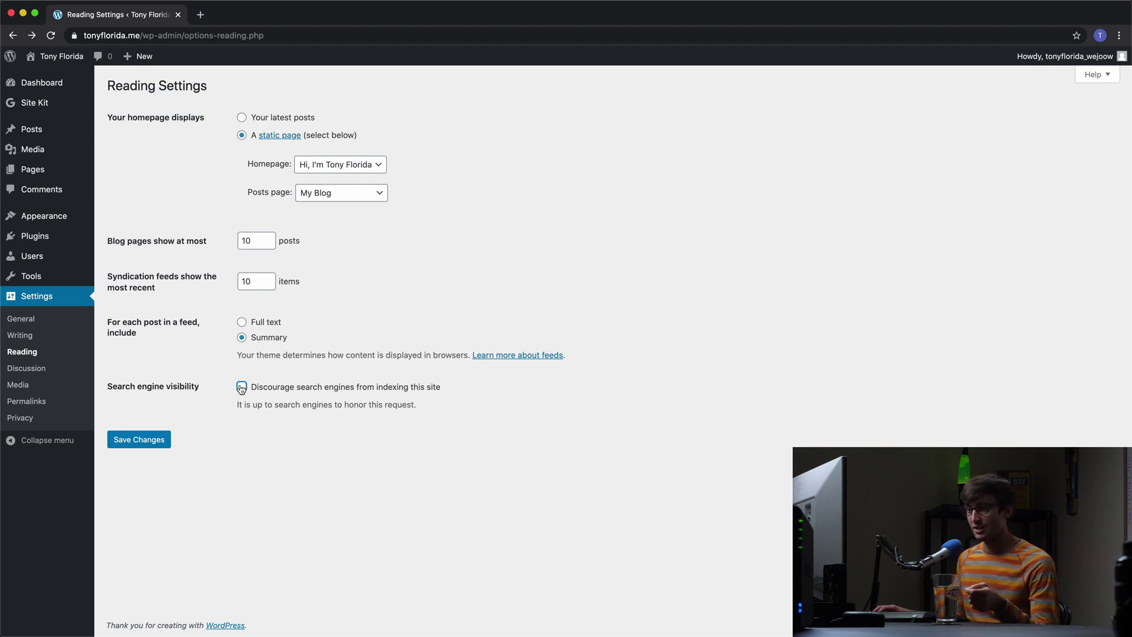
left_click(148, 440)
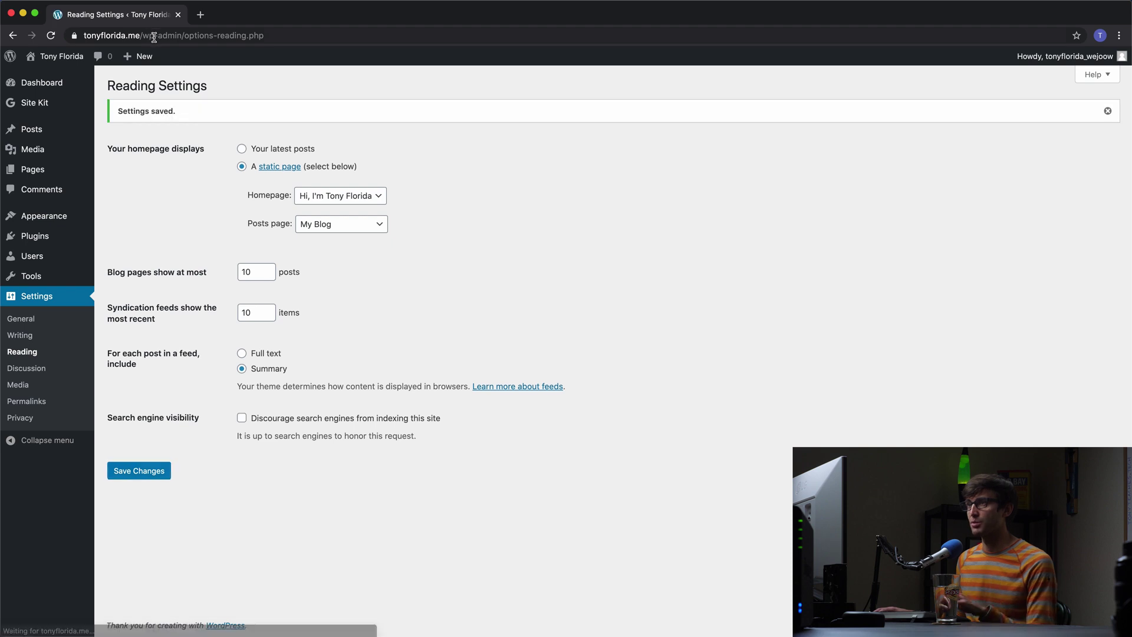
Step: Reload /wp-sitemap.xml to check the sitemap is available again
left_click_drag(176, 36, 404, 53)
type("wp-sitemap.xml")
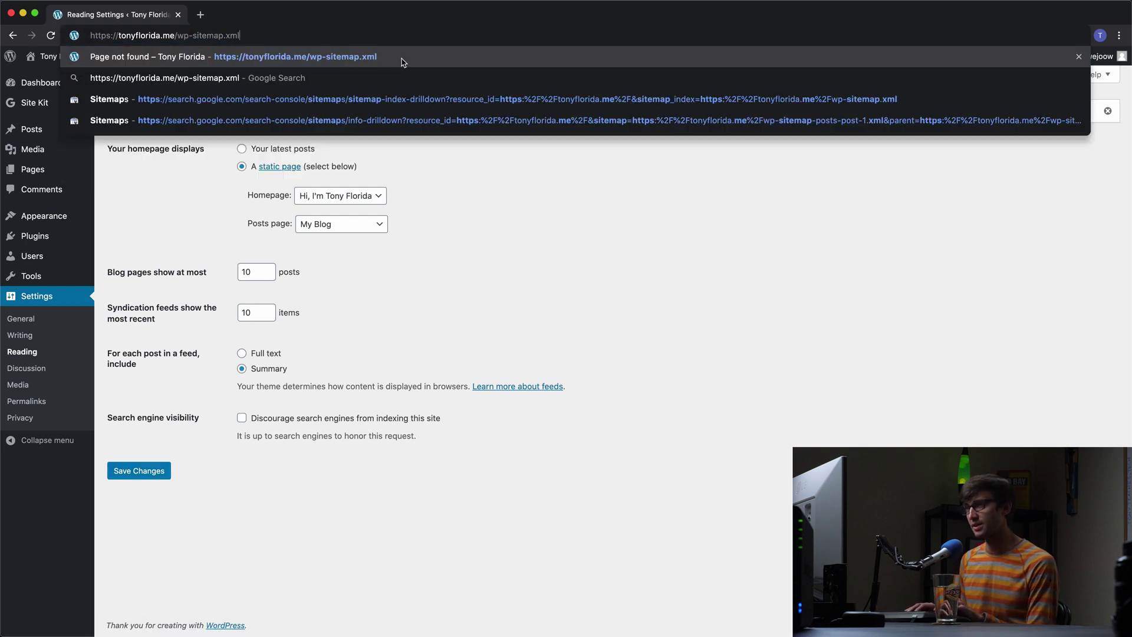
key("Return")
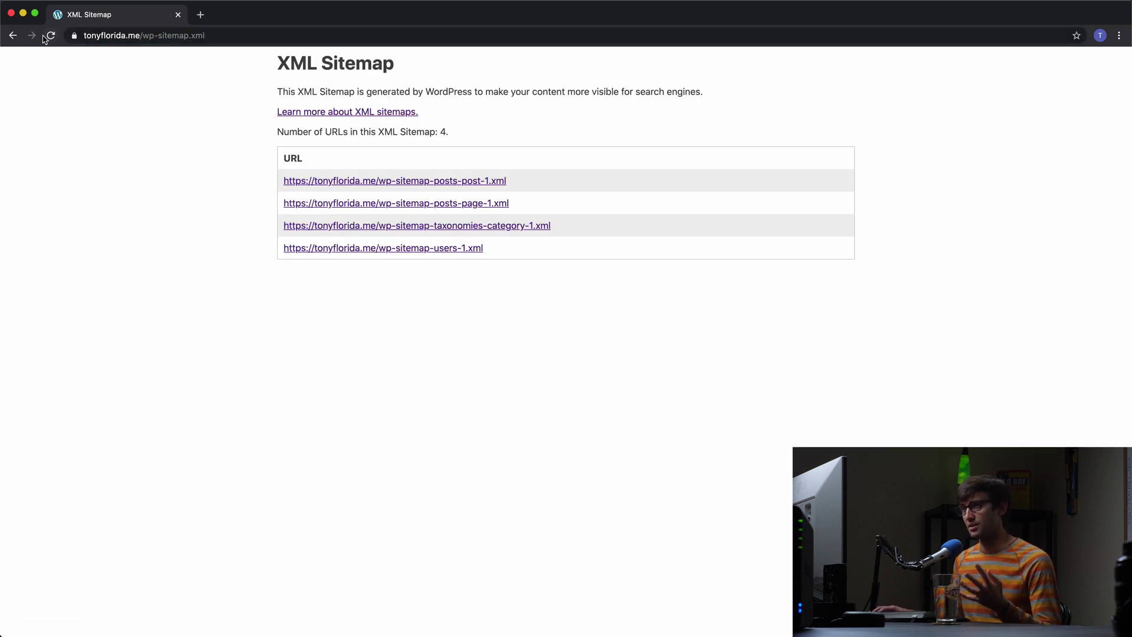
left_click(151, 35)
Step: Clear the sitemap path from the address and load the site's homepage
left_click_drag(150, 35, 353, 36)
key("BackSpace")
key("Return")
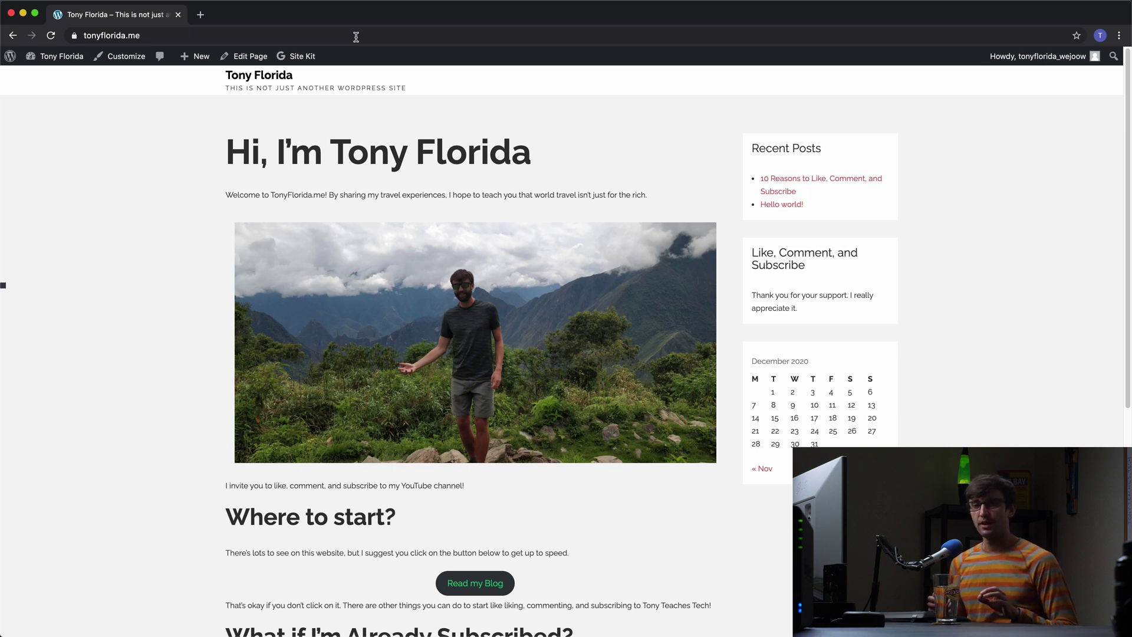
Step: Open Plugins > Installed Plugins from the admin Dashboard, showing Classic Editor and Site Kit by Google
left_click(73, 59)
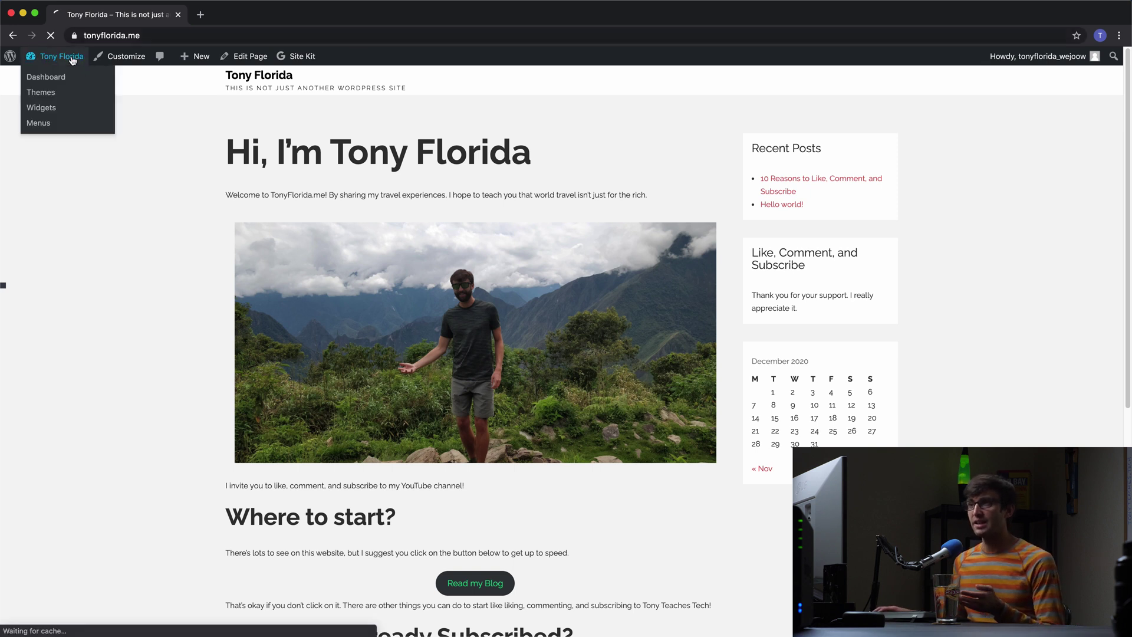
mouse_move(56, 281)
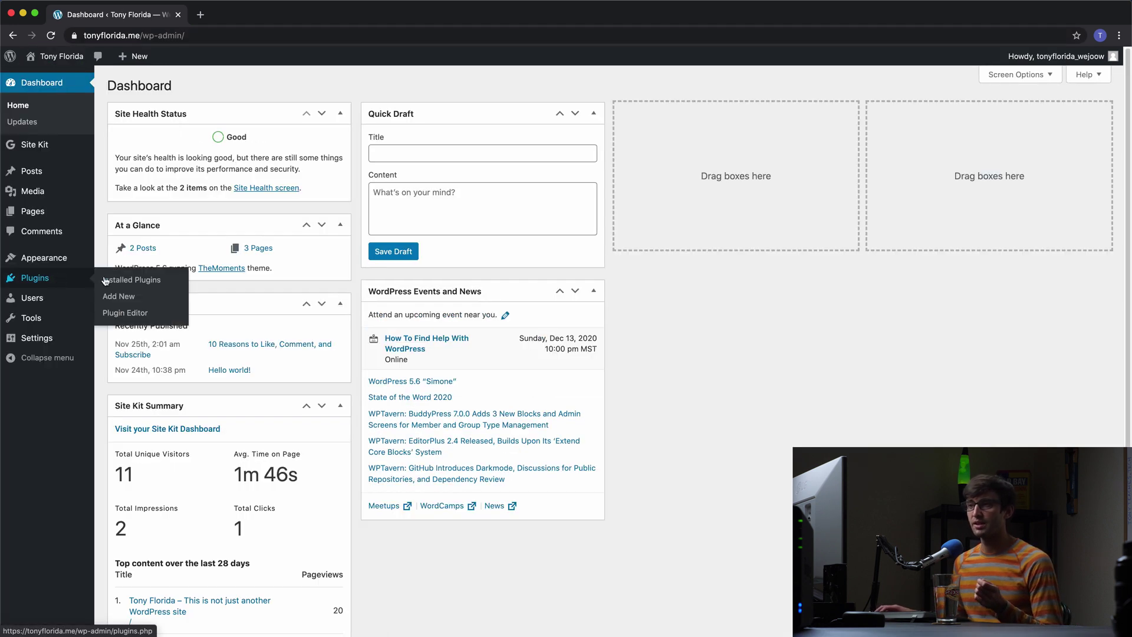
left_click(147, 281)
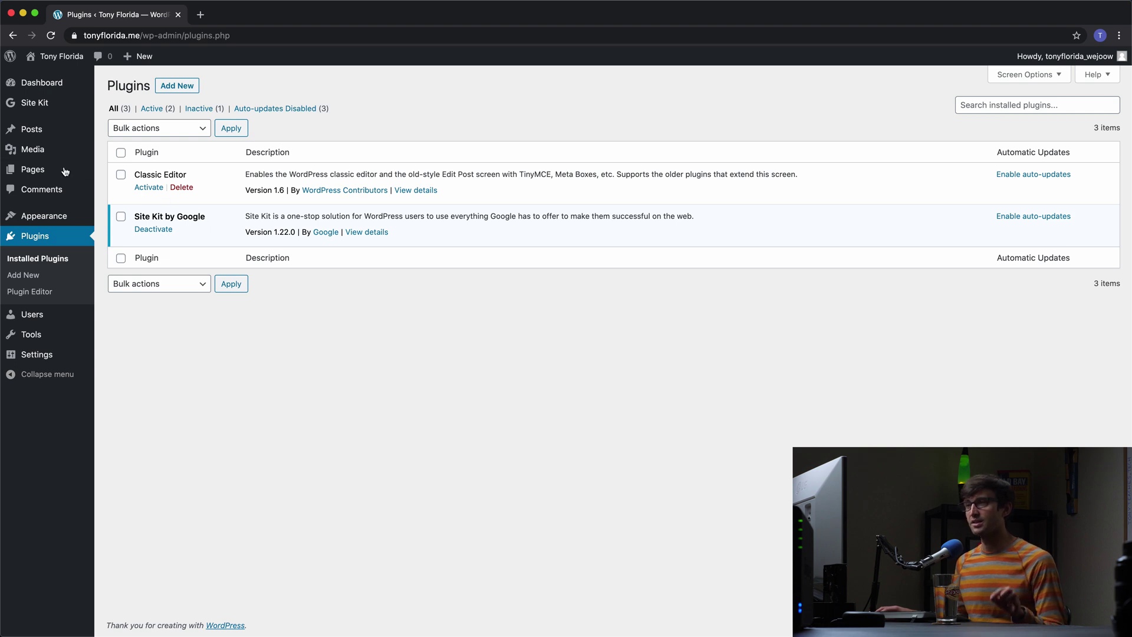
Step: From the Site Kit overview, open the site's Search Console Performance report in a new tab
left_click(51, 107)
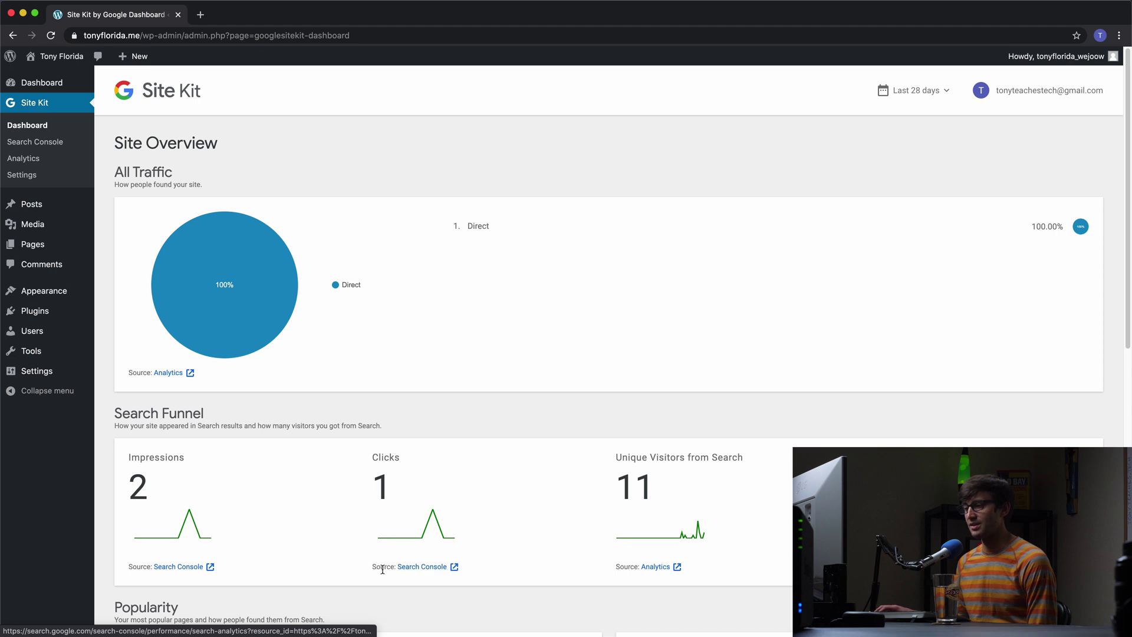
left_click(179, 567)
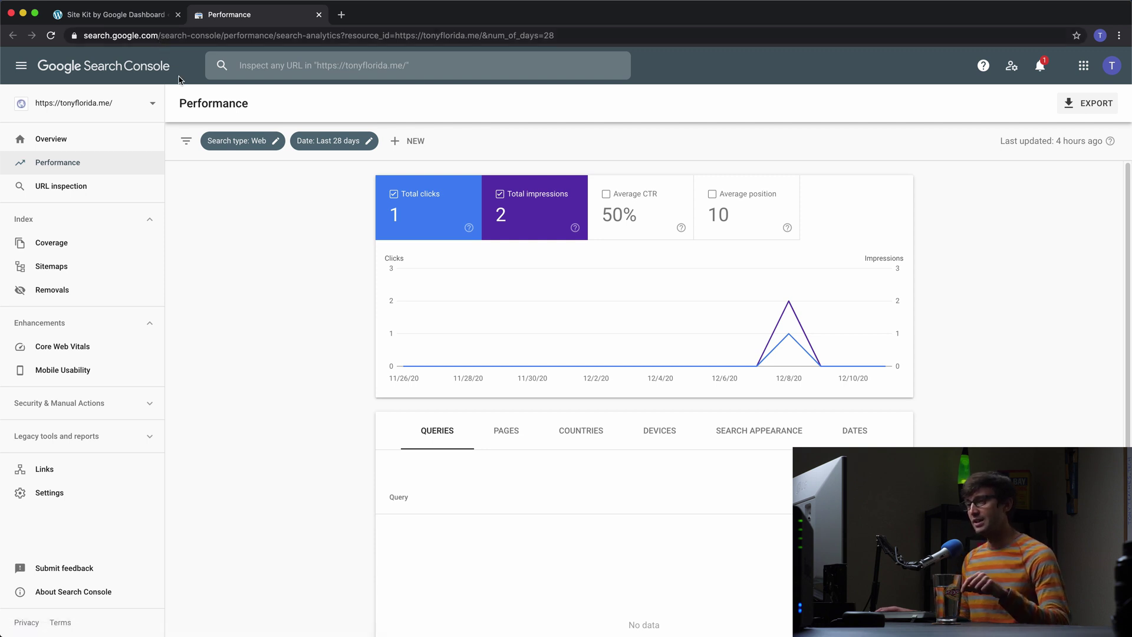
Step: Submit wp-sitemap.xml on the Search Console Sitemaps page
left_click(51, 267)
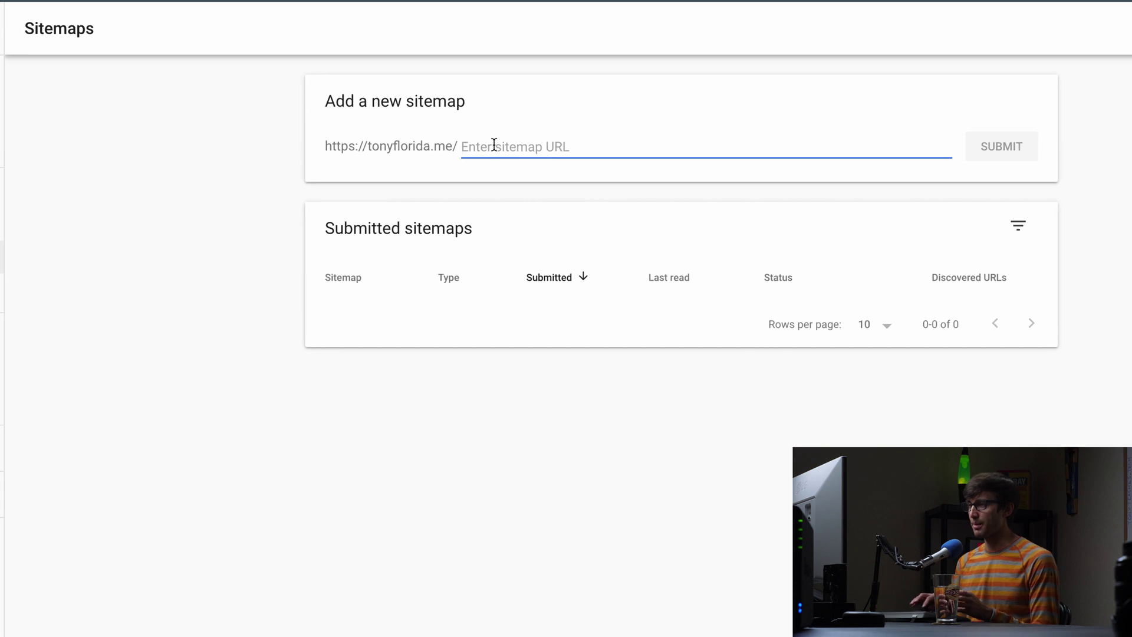
type("w")
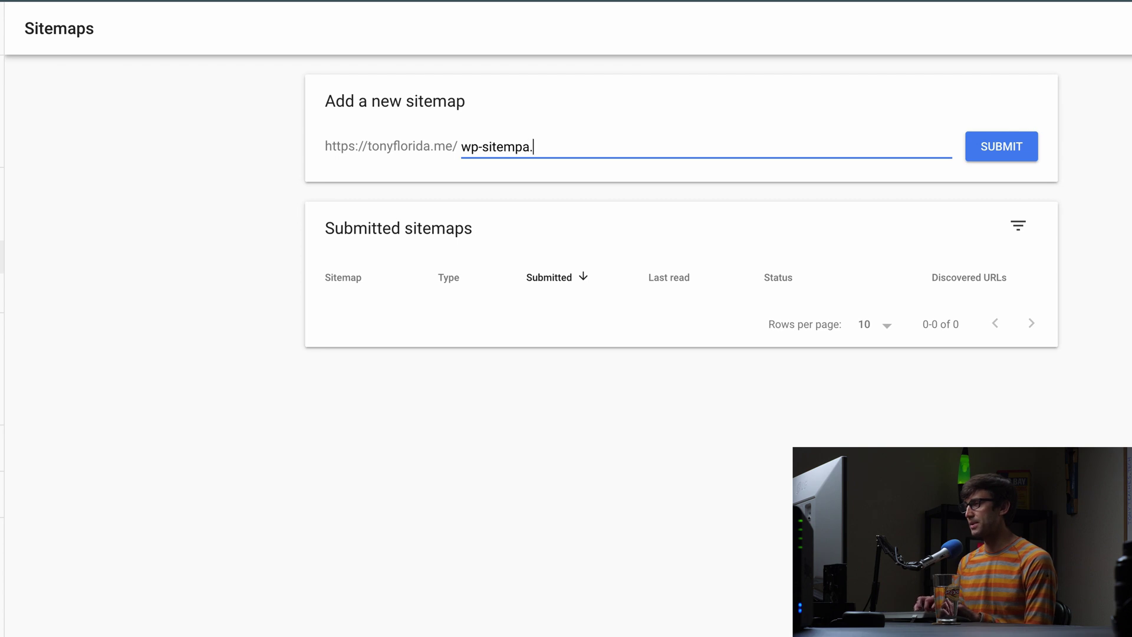
type("p-sitempa.")
key("BackSpace")
key("BackSpace")
key("BackSpace")
type("ap.xml")
left_click(1001, 146)
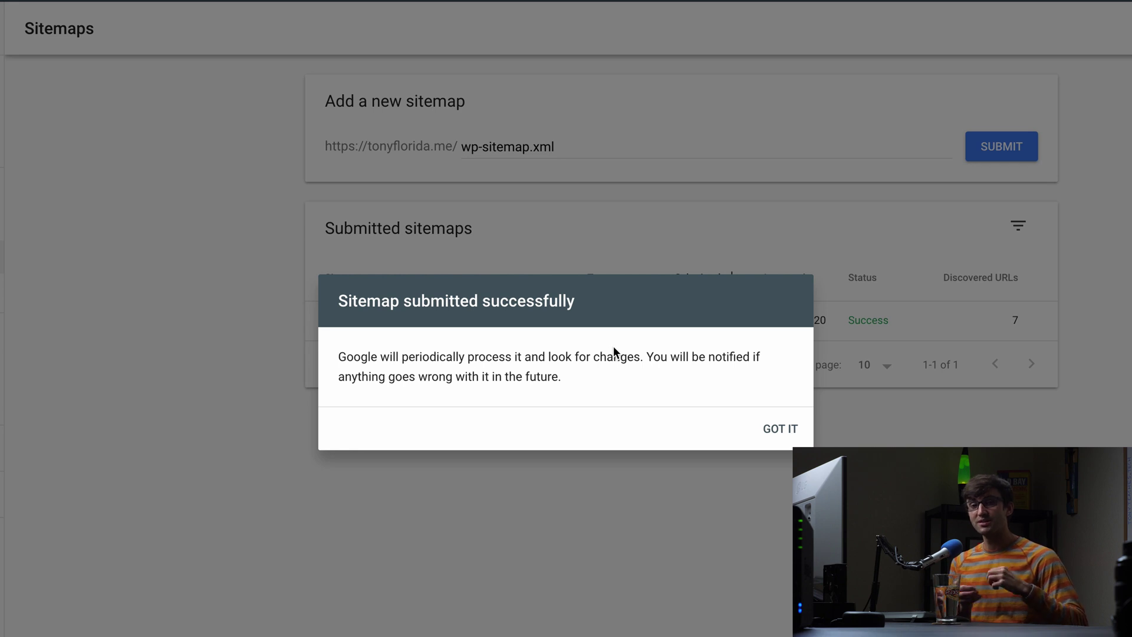
Step: Dismiss the confirmation and open the /wp-sitemap.xml details showing 7 discovered URLs
left_click(778, 429)
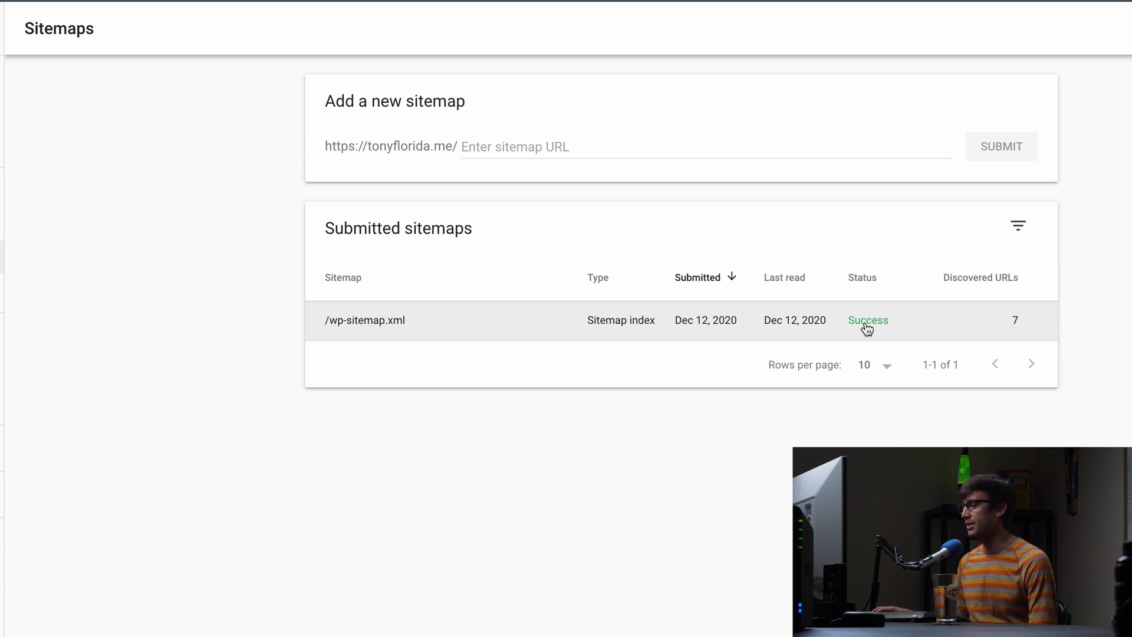
left_click(990, 318)
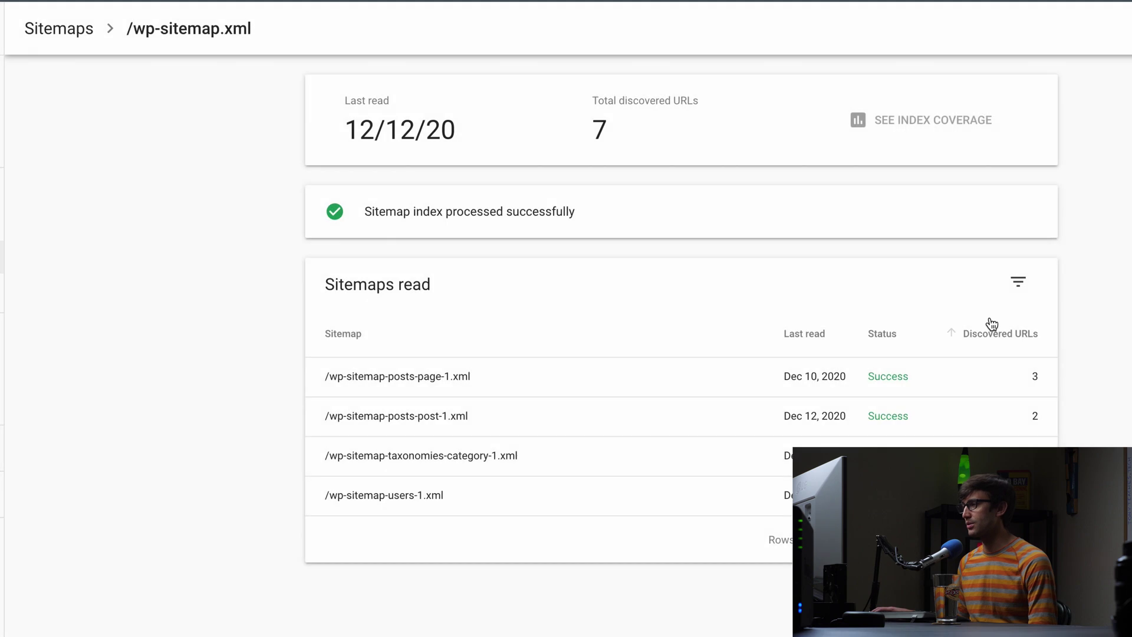